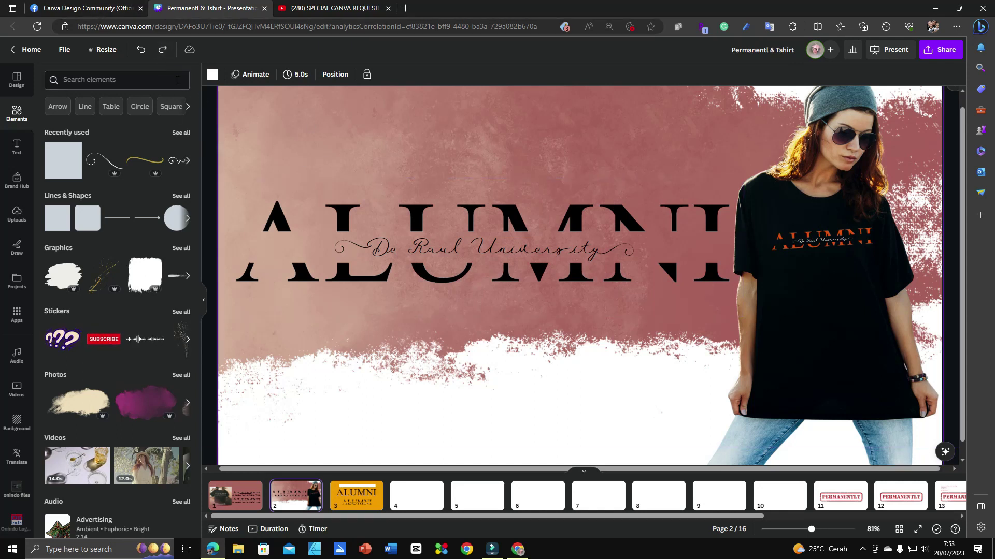
Switch between the Canva ALUMNI design and the Facebook group post about the split ALUMNI shirt.
left_click(83, 8)
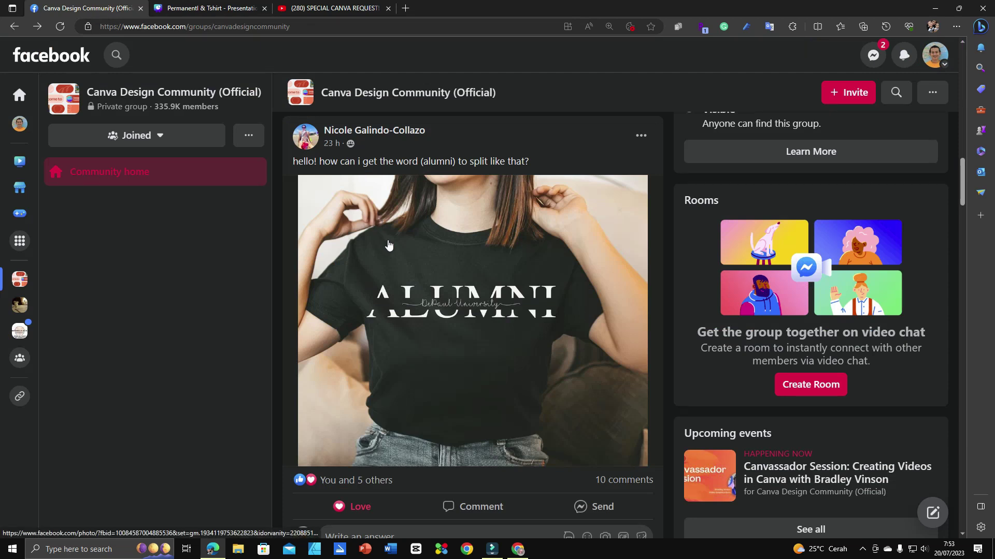
left_click(207, 8)
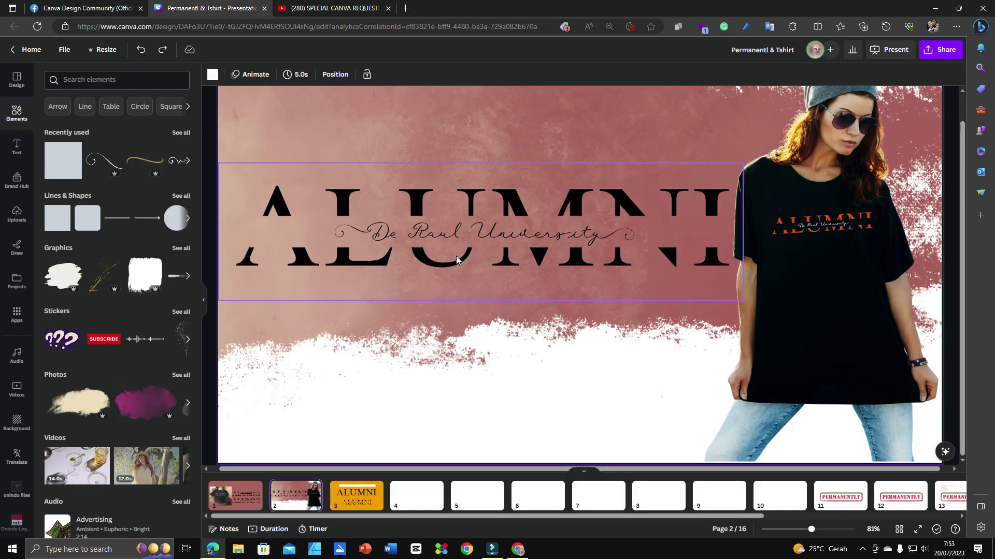
left_click(83, 7)
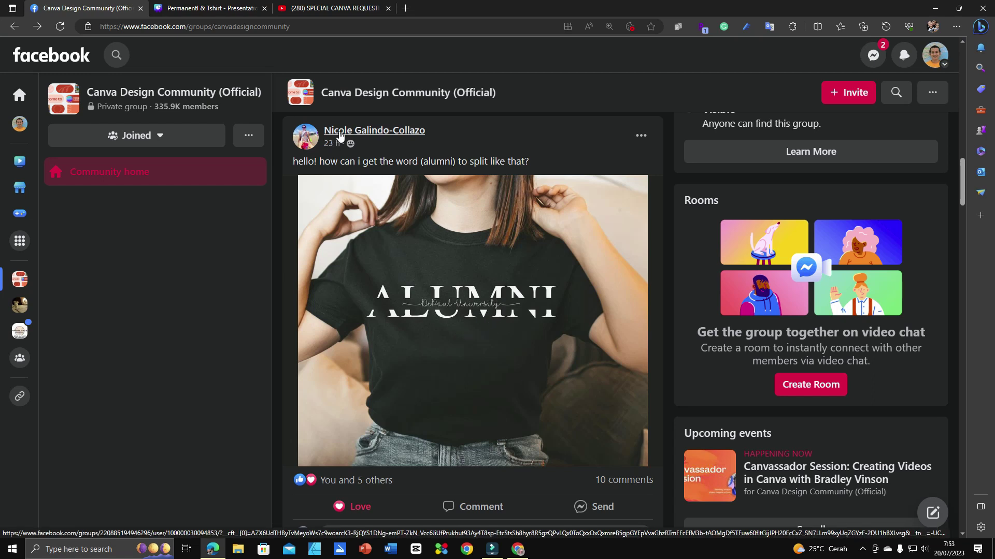
mouse_move(339, 134)
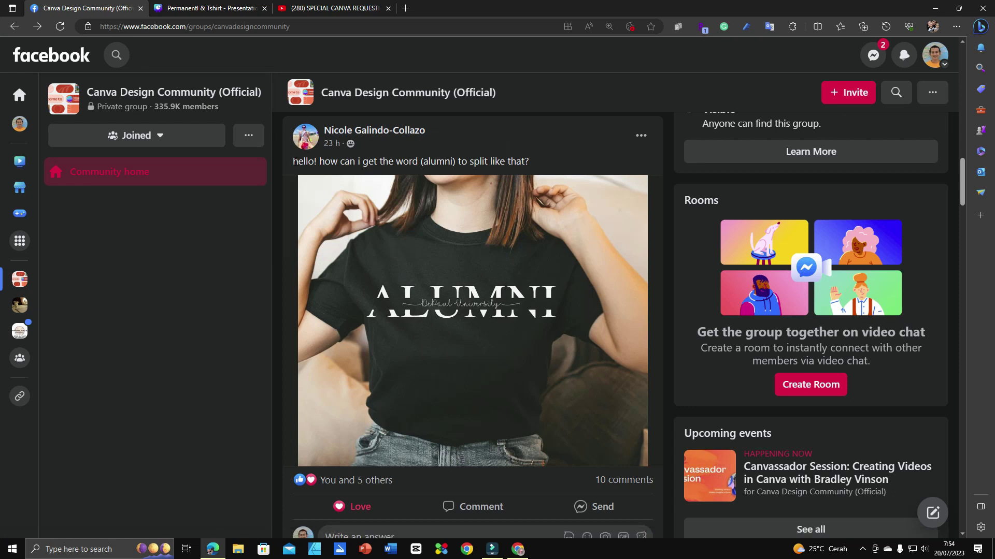
Highlight the post's question about splitting ALUMNI and skim the first replies.
left_click_drag(319, 161, 545, 166)
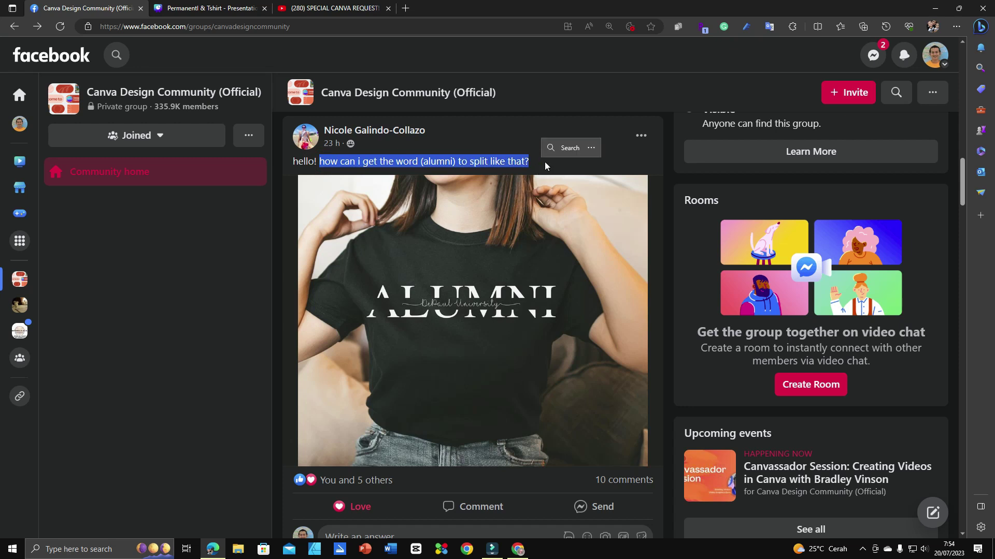
left_click(603, 168)
scroll(460, 300, "down", 1)
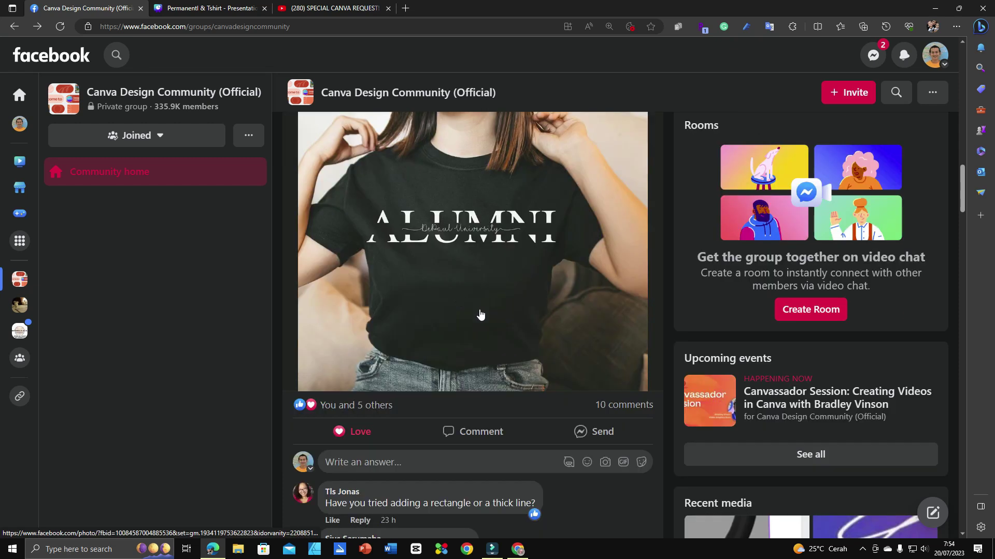
scroll(474, 307, "up", 1)
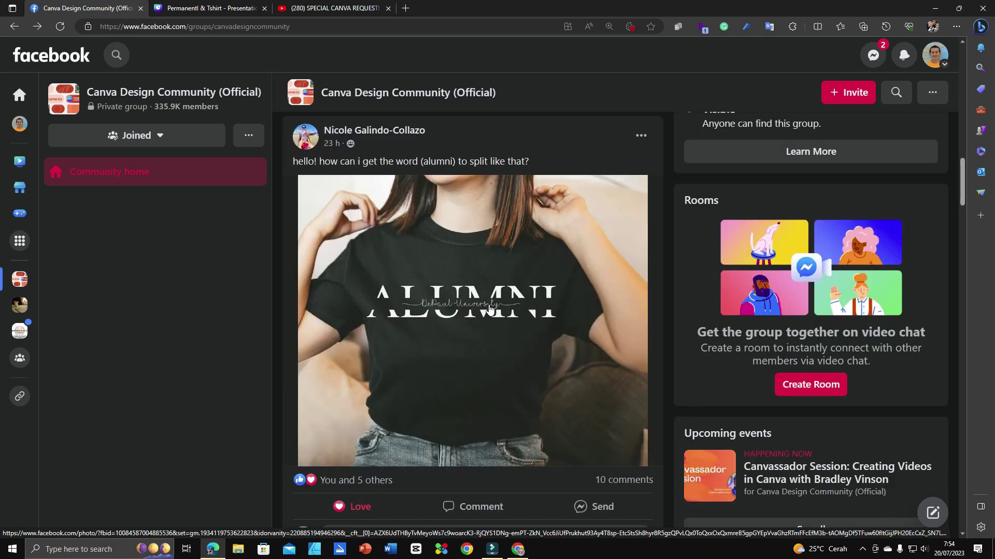
scroll(490, 309, "down", 2)
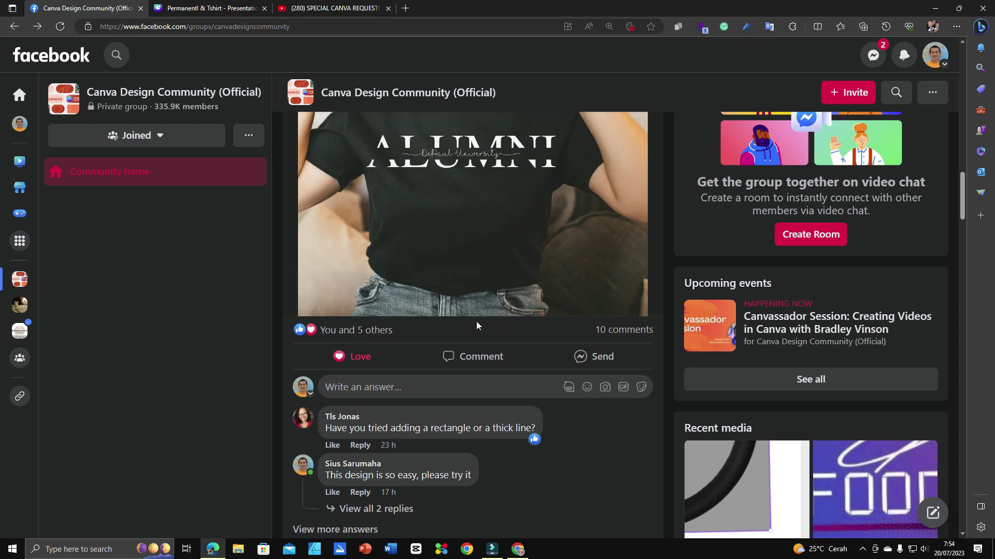
scroll(493, 292, "up", 2)
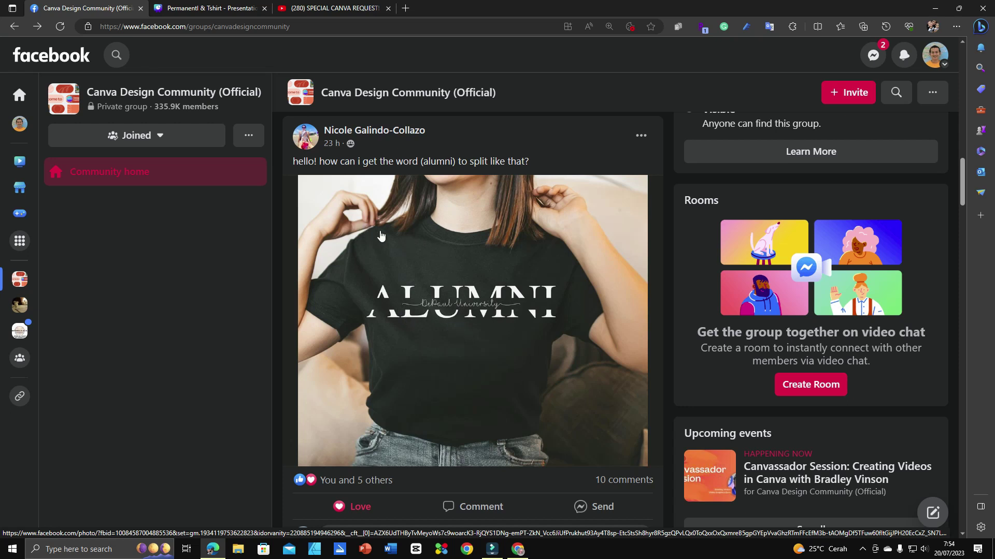
Scroll through the post's 10 comments and their design suggestions.
scroll(382, 241, "down", 1)
scroll(495, 380, "up", 1)
scroll(471, 326, "down", 1)
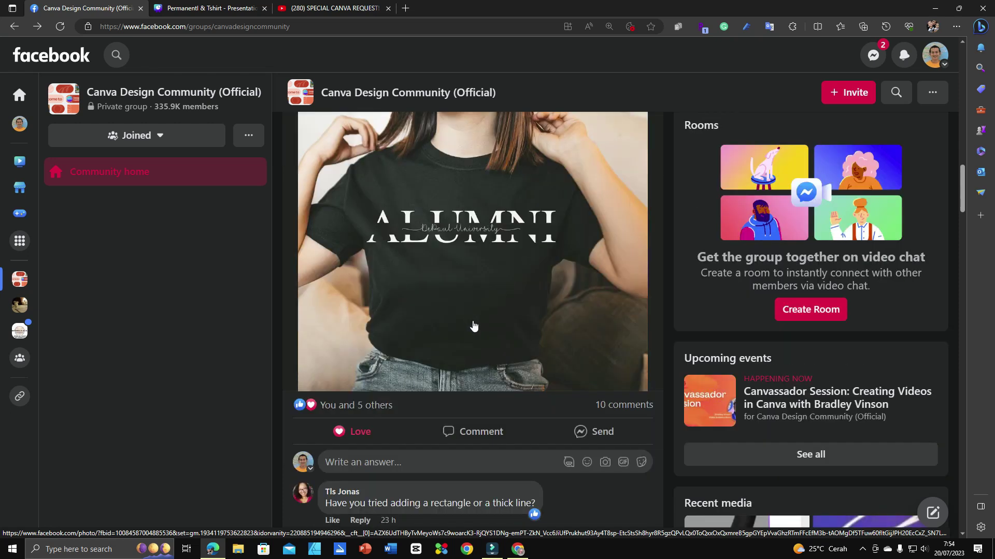
scroll(473, 325, "down", 1)
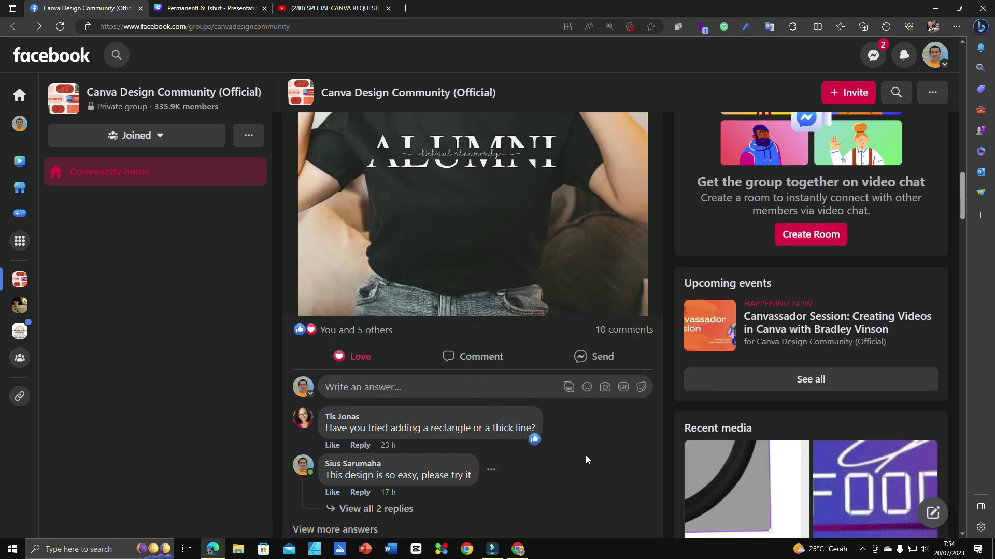
scroll(553, 412, "up", 2)
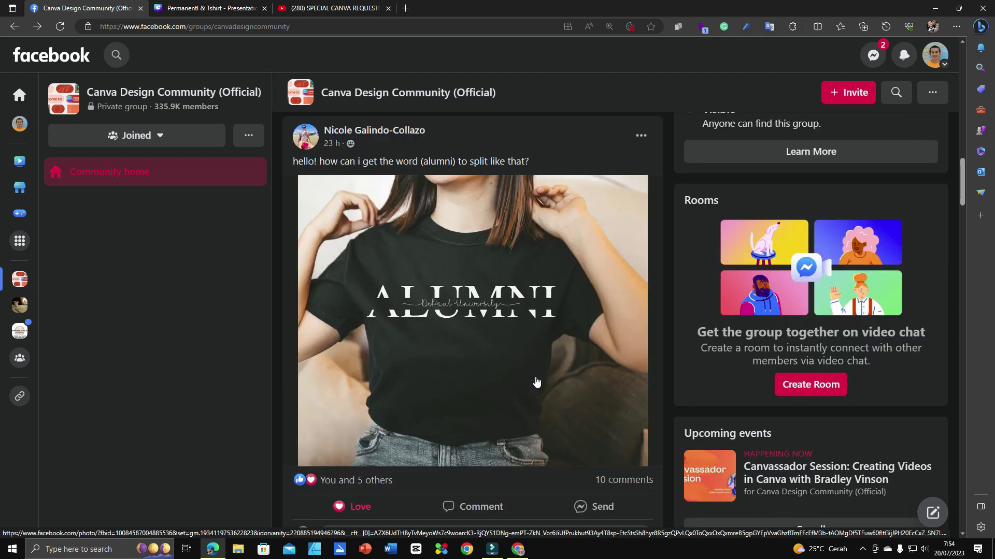
scroll(536, 382, "down", 3)
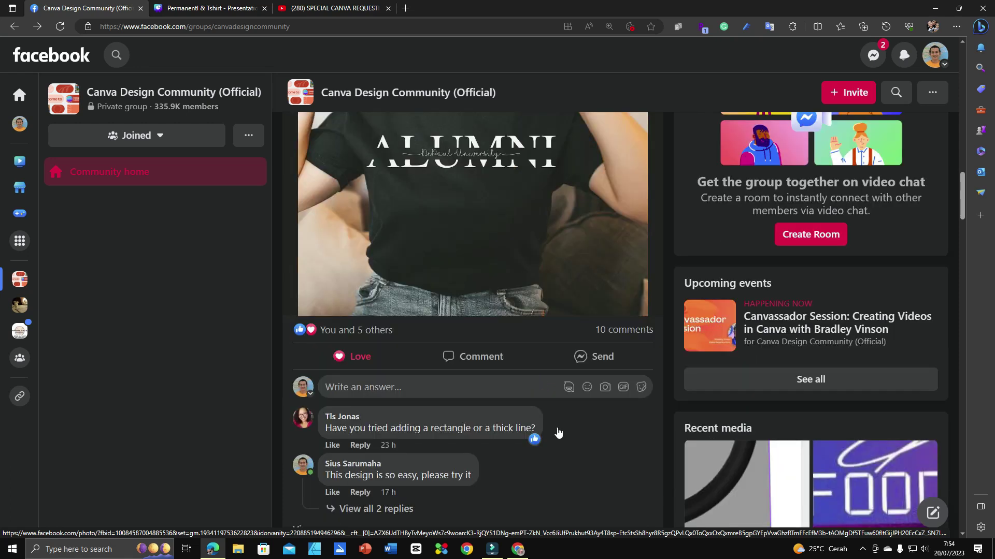
scroll(492, 496, "up", 3)
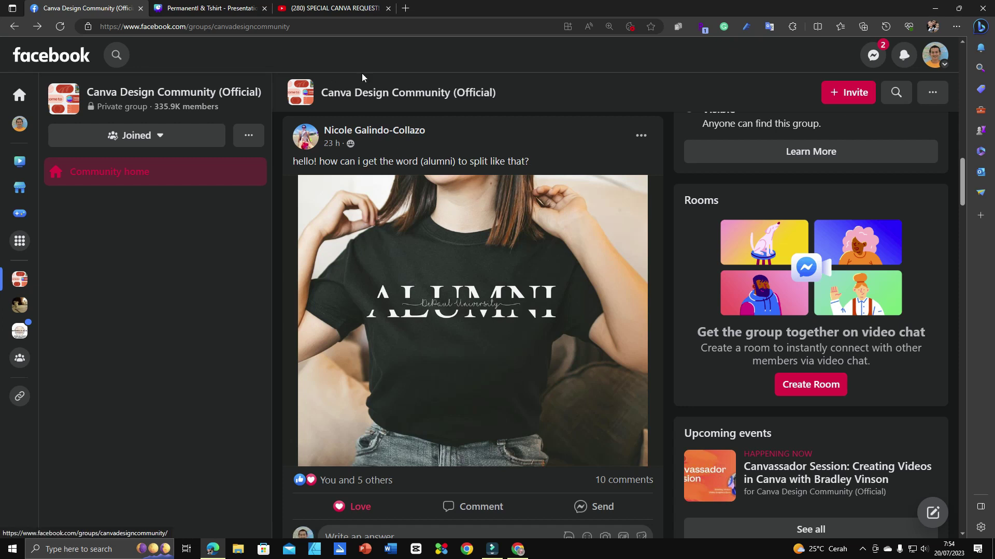
On page 1, inspect the ALUMNI group, De Raul University script, flourish and bar, then go to page 3.
left_click(205, 9)
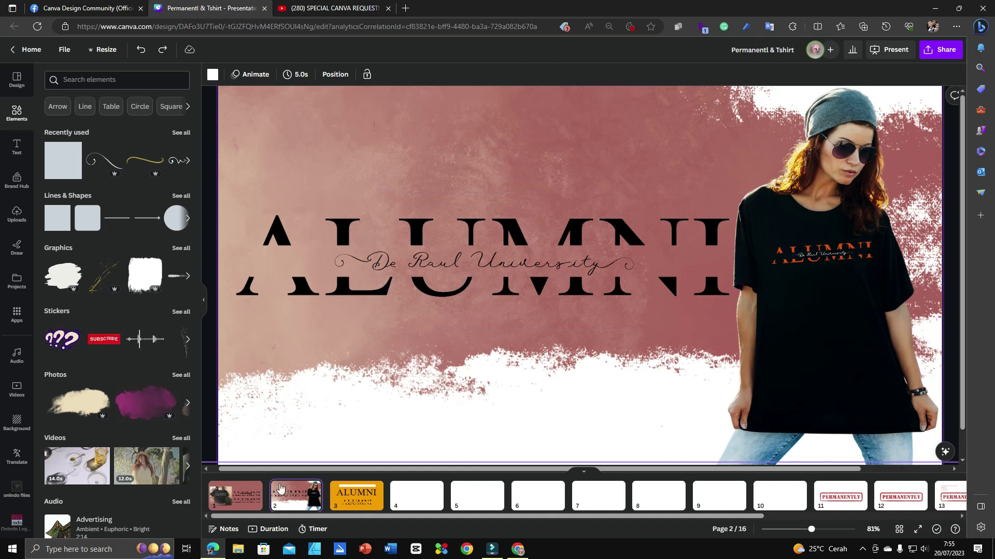
left_click(243, 508)
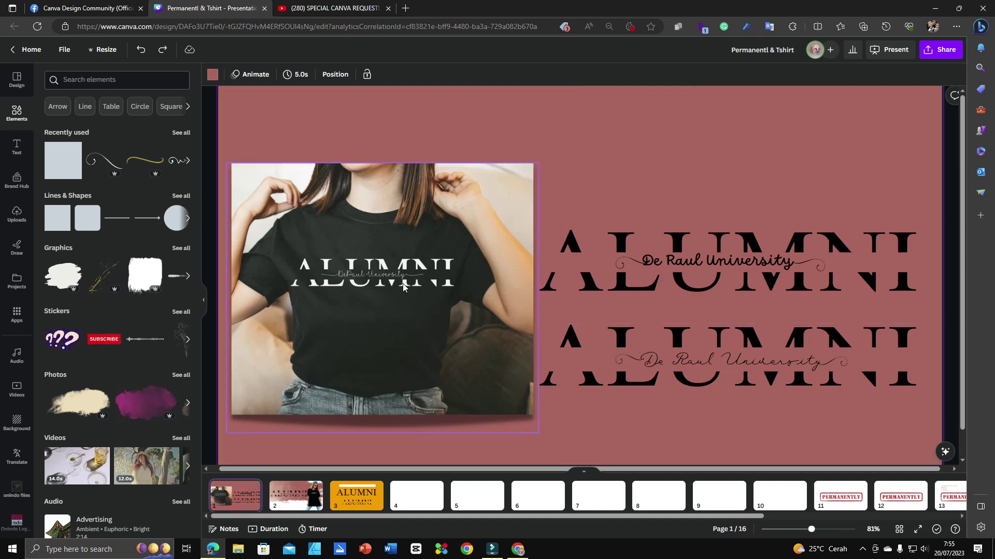
left_click(885, 246)
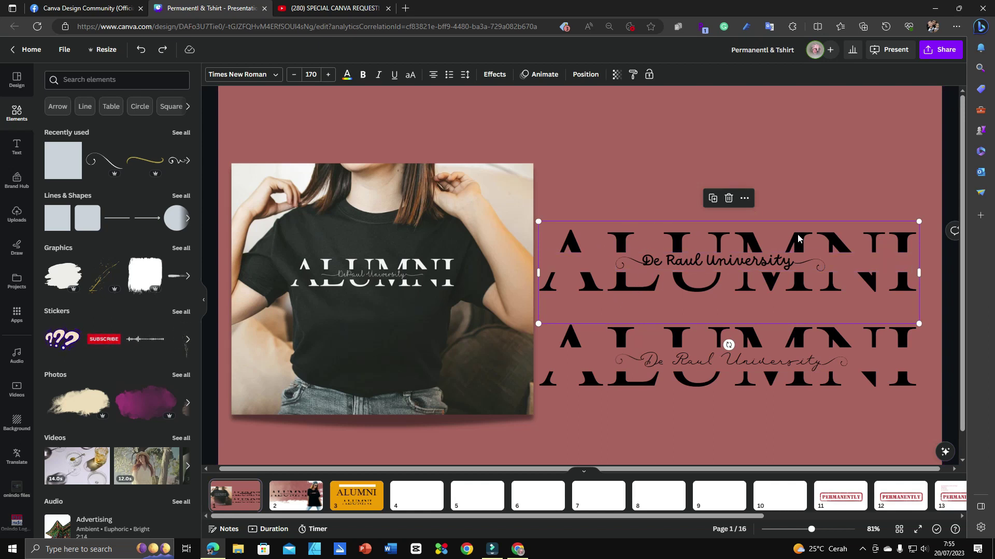
left_click(679, 259)
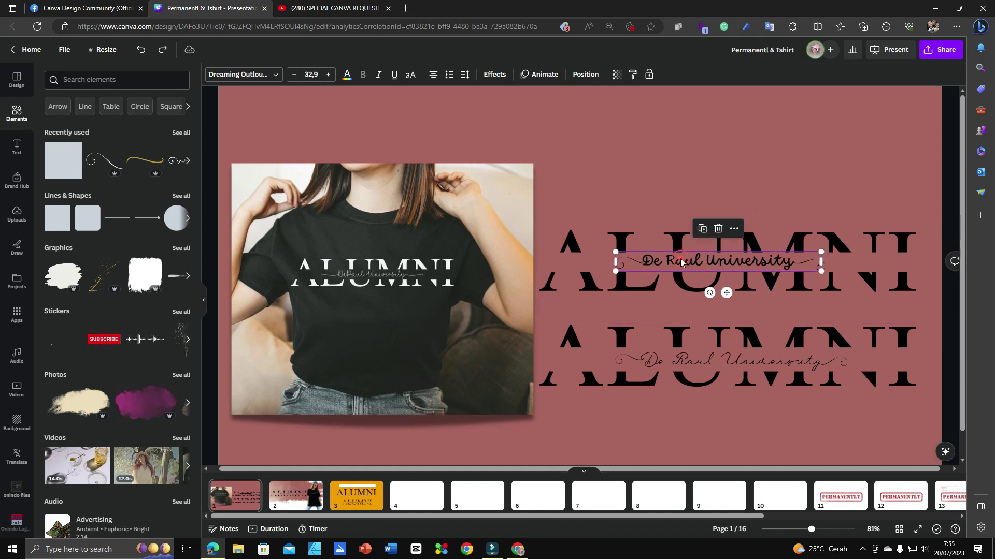
left_click(625, 267)
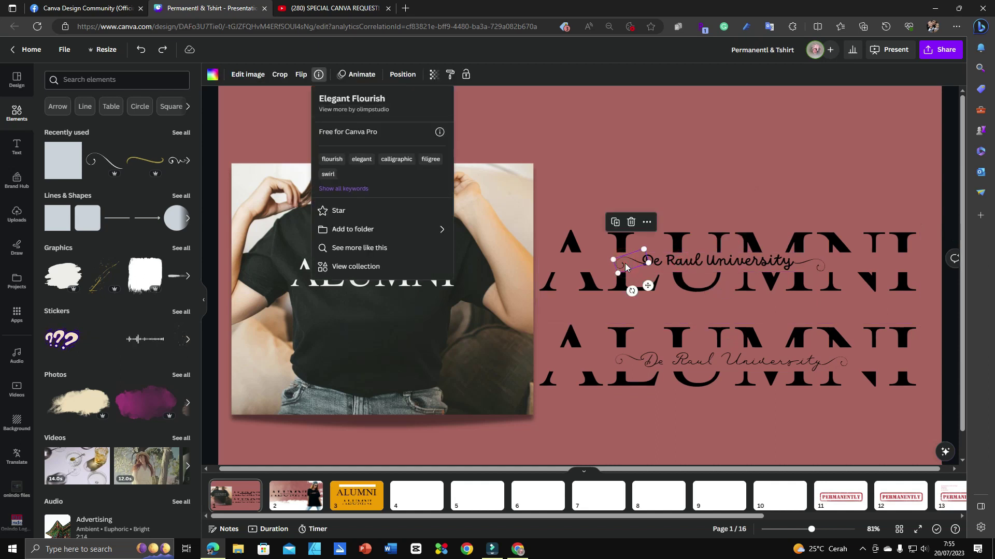
left_click(594, 267)
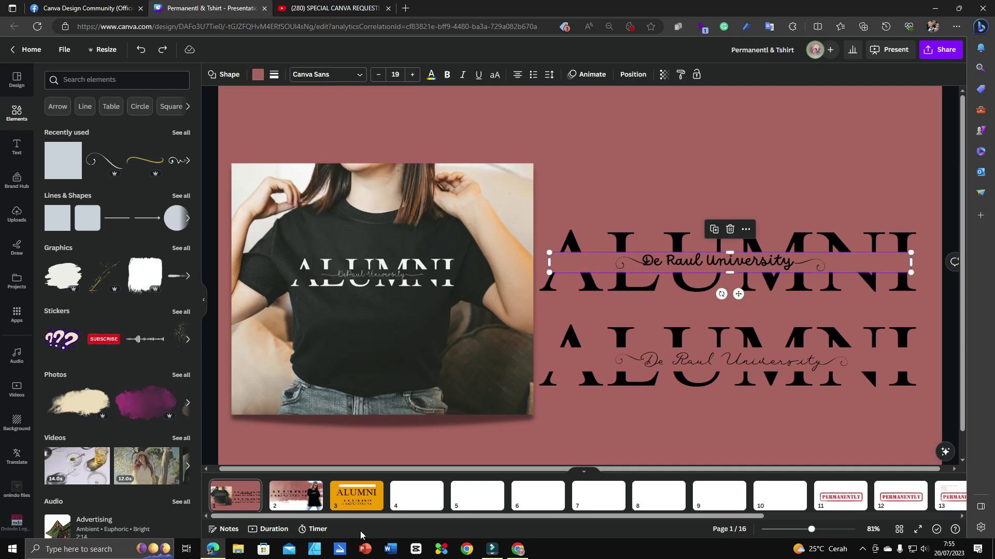
left_click(364, 501)
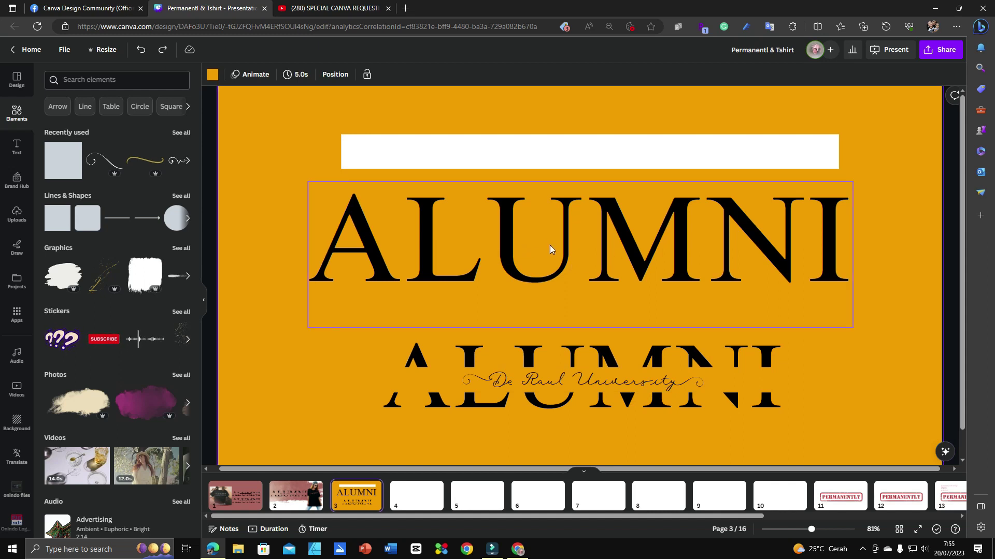
Add a square and resize it into a short, wide bar over the upper ALUMNI on page 3.
left_click(416, 152)
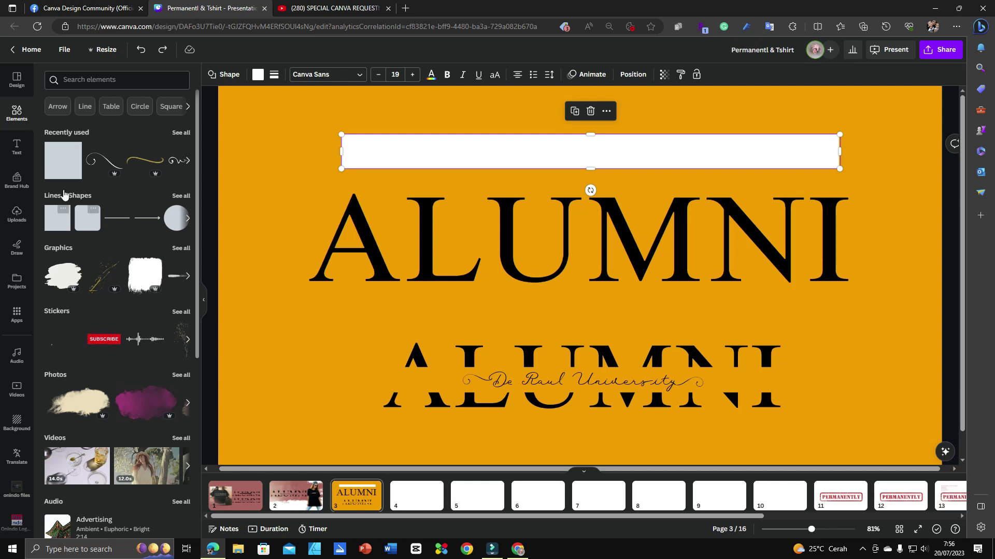
left_click(57, 228)
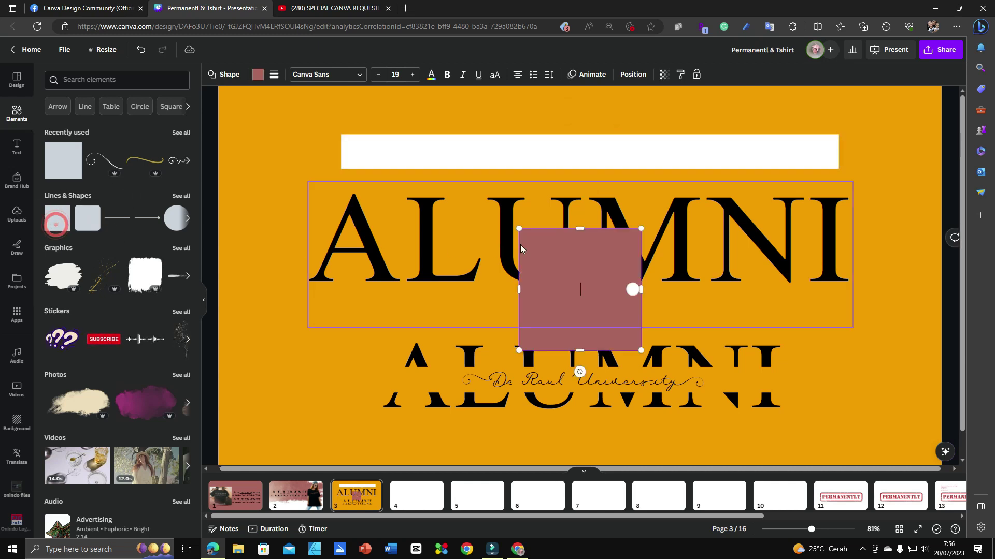
left_click_drag(584, 273, 403, 306)
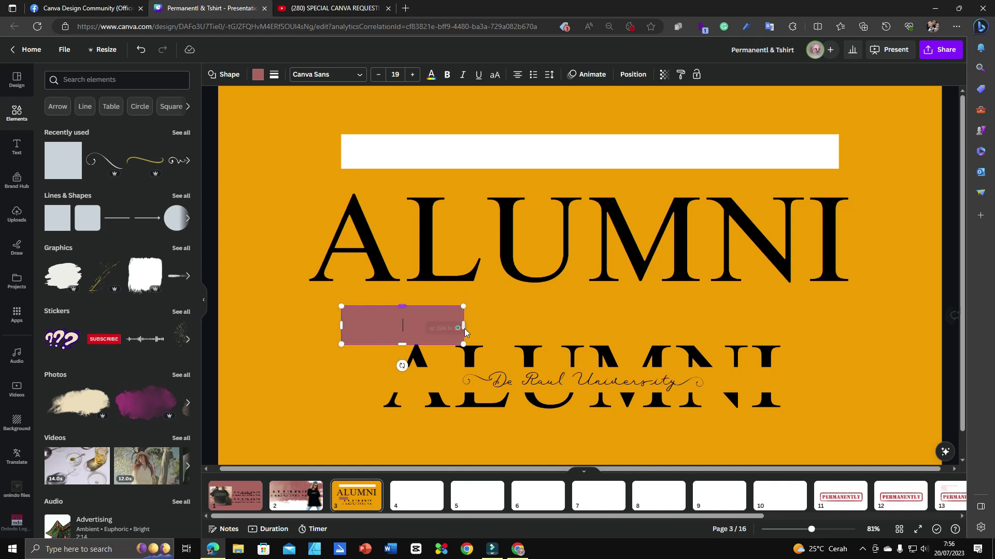
mouse_move(463, 325)
left_mouse_down()
mouse_move(843, 323)
mouse_move(482, 324)
mouse_move(463, 310)
left_mouse_up()
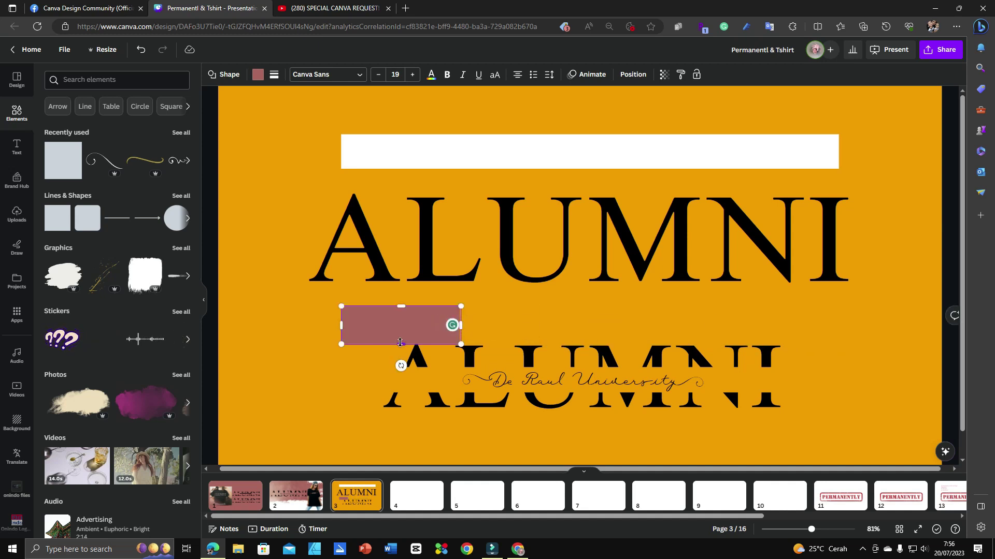
mouse_move(400, 343)
left_mouse_down()
mouse_move(402, 320)
mouse_move(410, 335)
left_mouse_up()
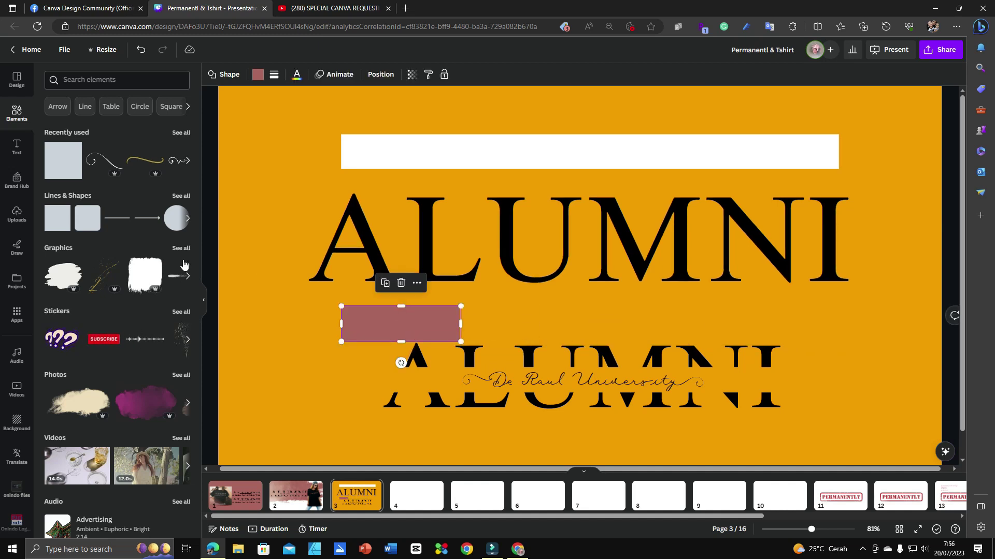
Try orange, red-orange and black fills on the bar, settling on light yellow.
left_click(257, 74)
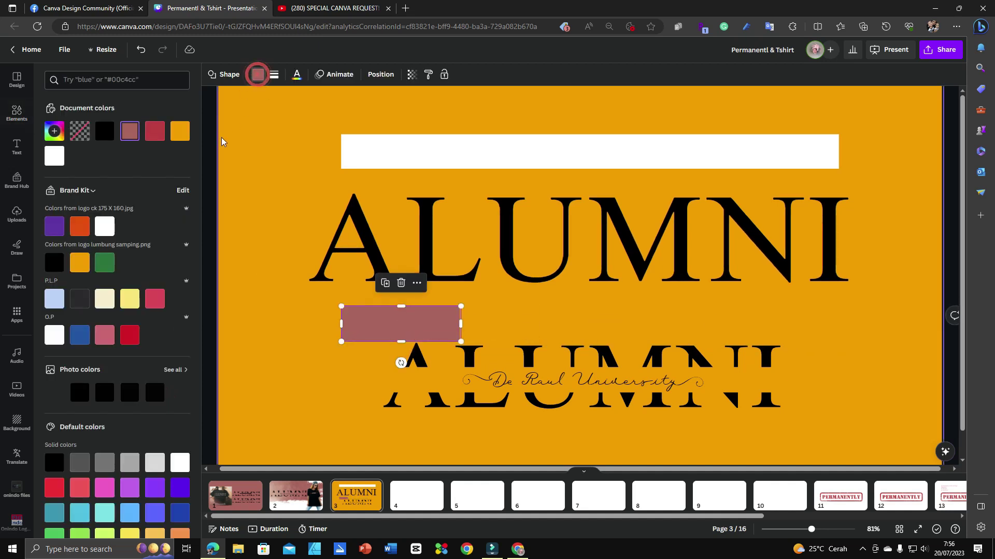
left_click(180, 131)
left_click(83, 228)
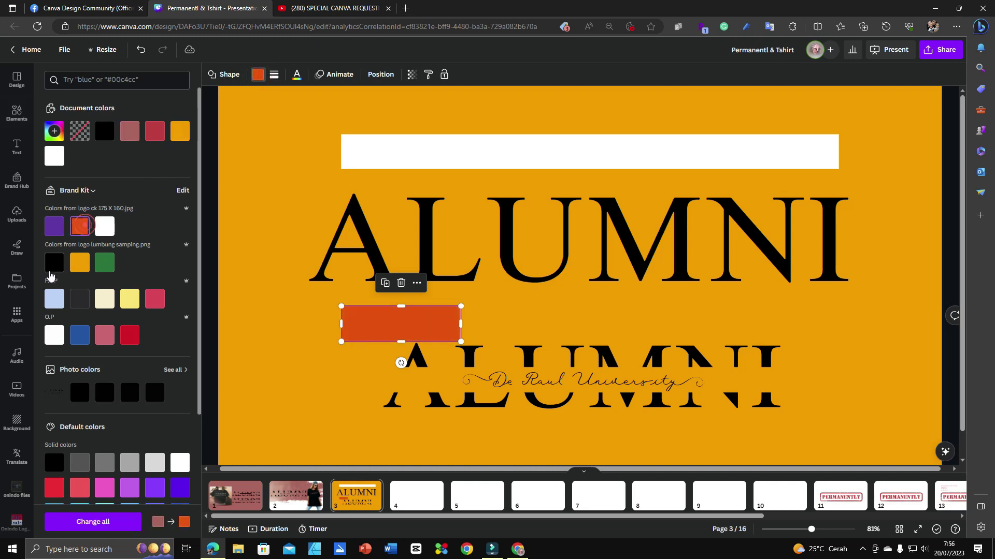
left_click(54, 262)
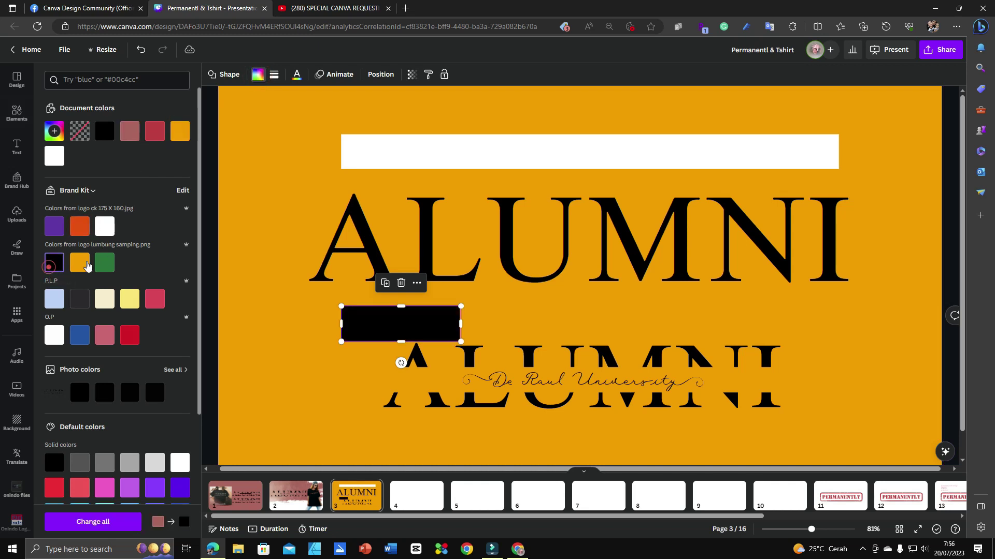
left_click(129, 299)
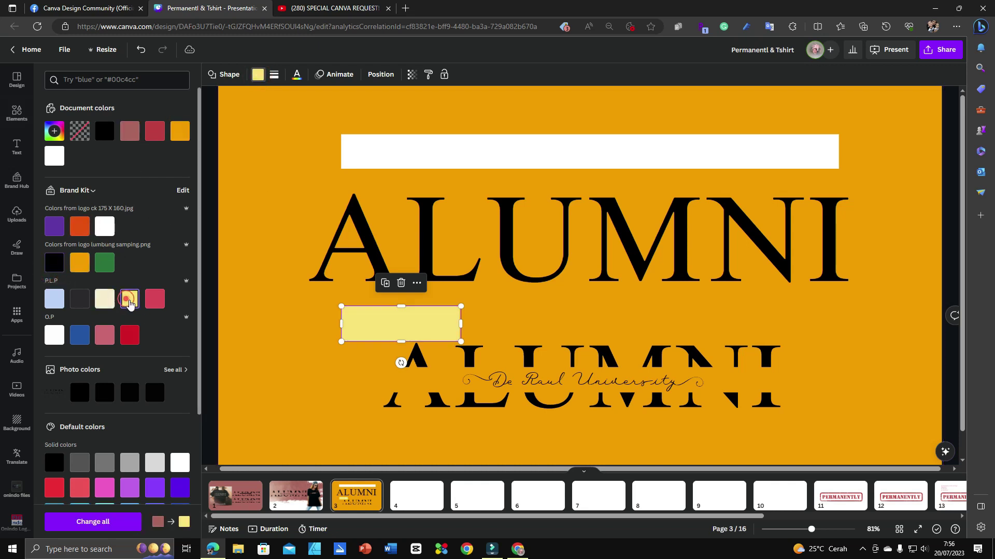
Give the rectangle a thick black rounded border of weight 13 and no fill colour.
left_click(274, 74)
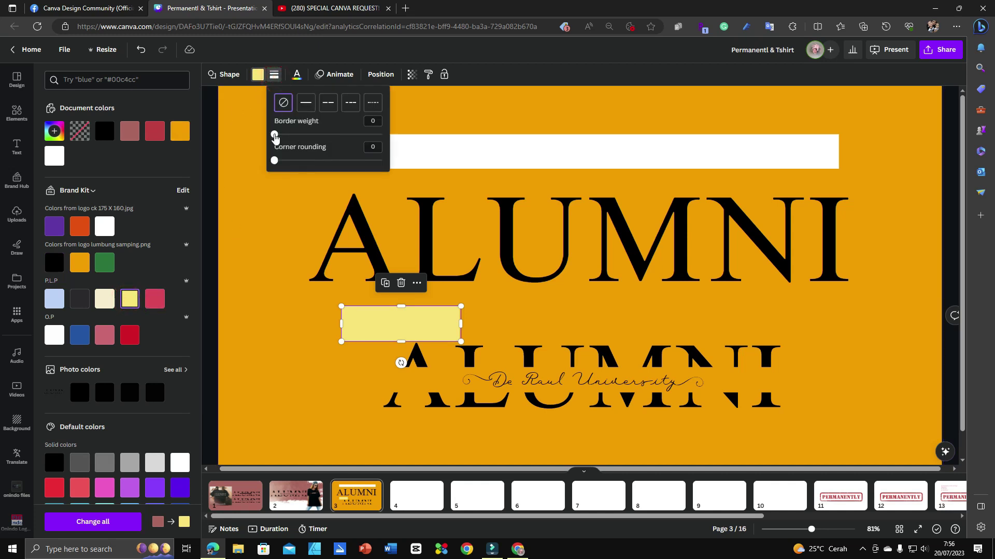
left_click_drag(275, 137, 315, 162)
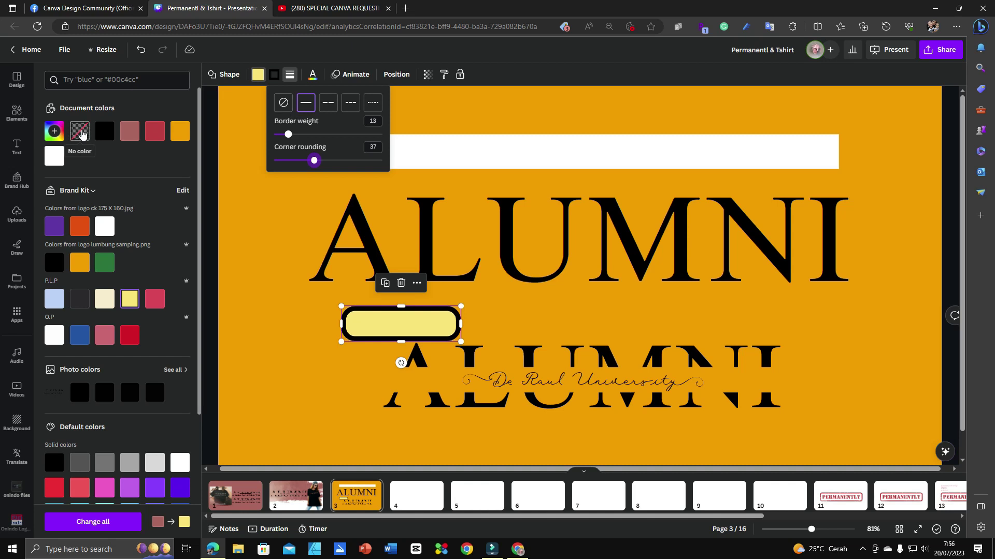
left_click(82, 134)
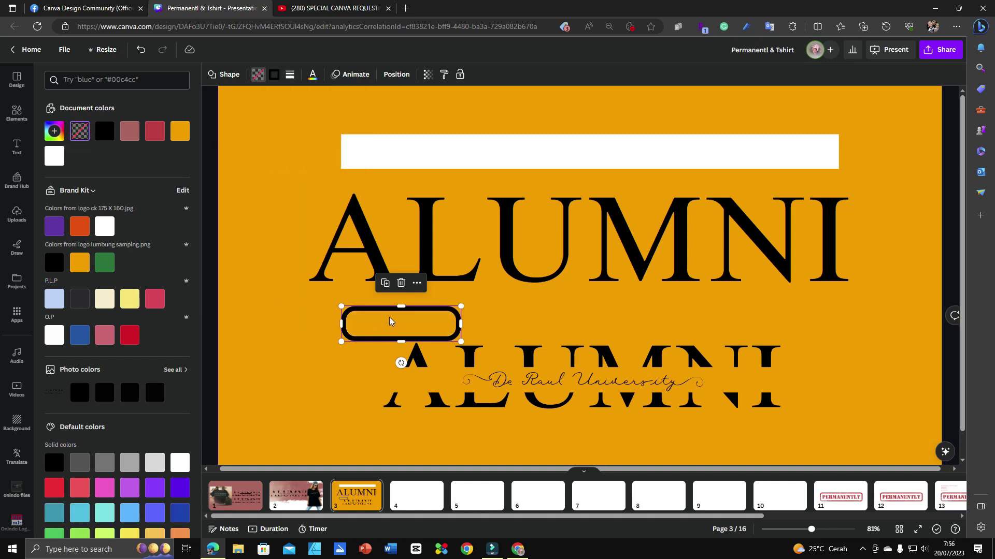
Position and resize the outlined frame to about 389 by 223 over ALUMNI, then delete it.
mouse_move(389, 321)
left_mouse_down()
mouse_move(396, 242)
mouse_move(401, 319)
left_mouse_up()
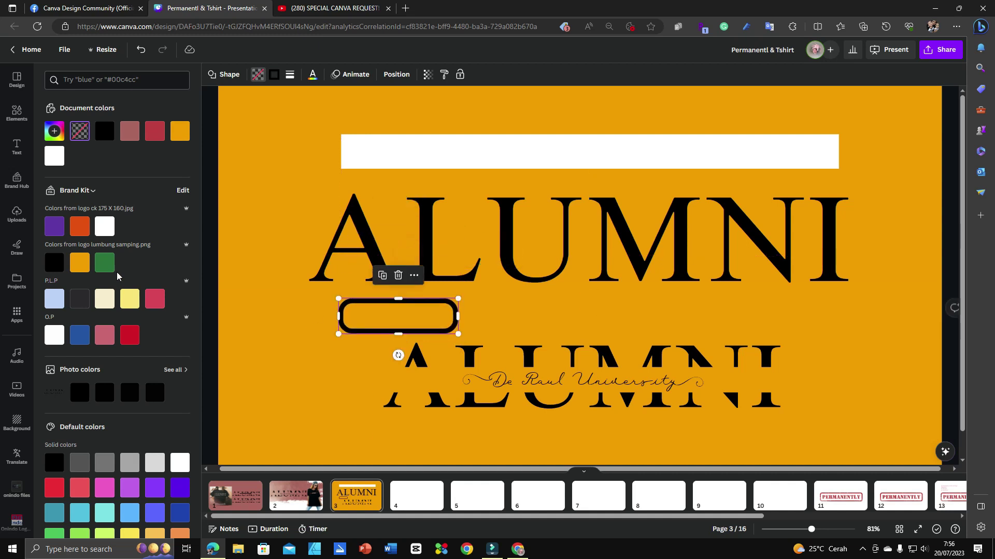
left_click(17, 113)
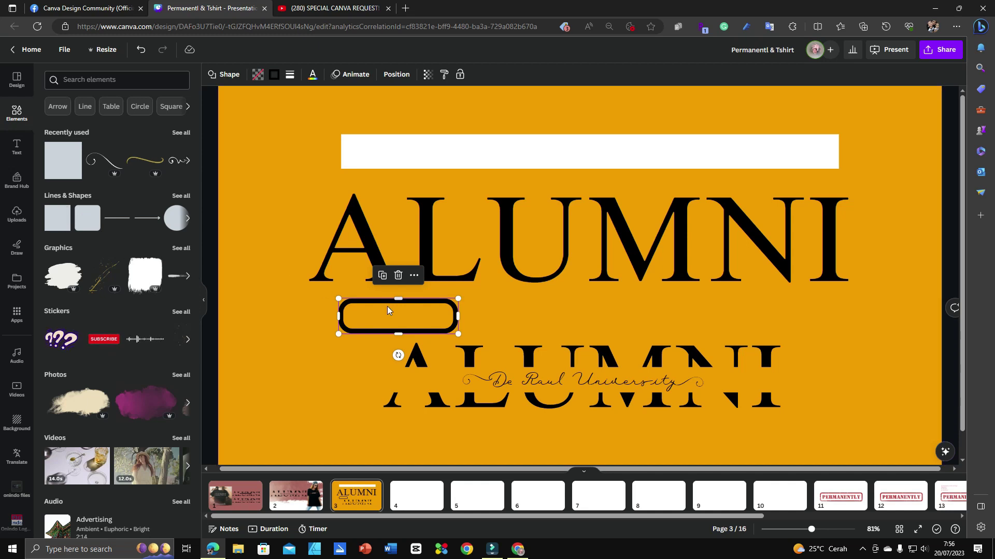
left_click_drag(387, 310, 356, 307)
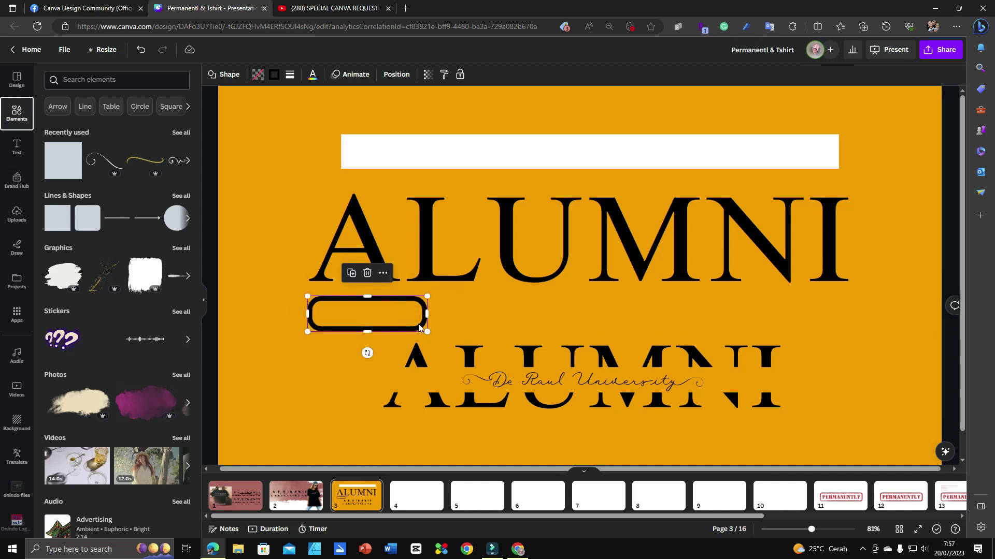
left_click(383, 324)
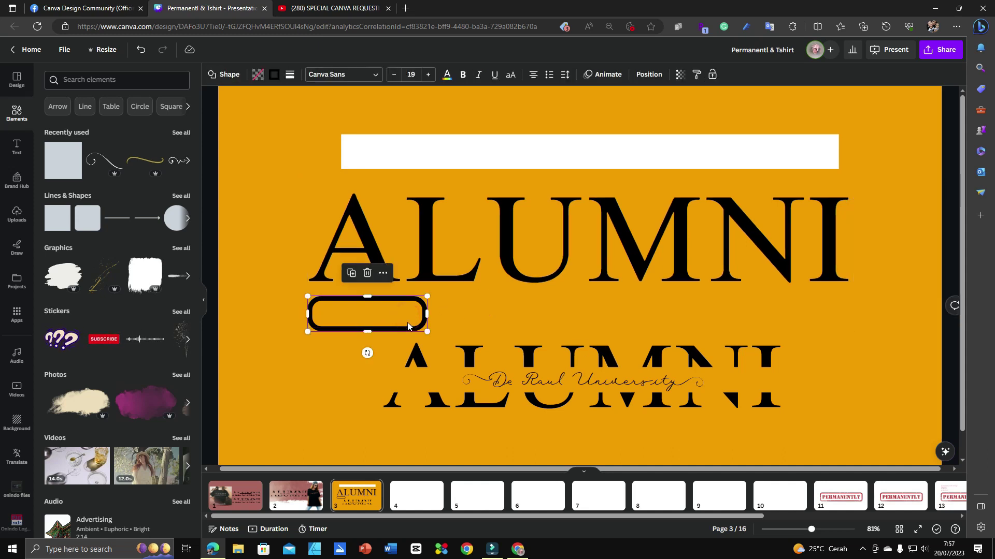
left_click_drag(426, 314, 477, 314)
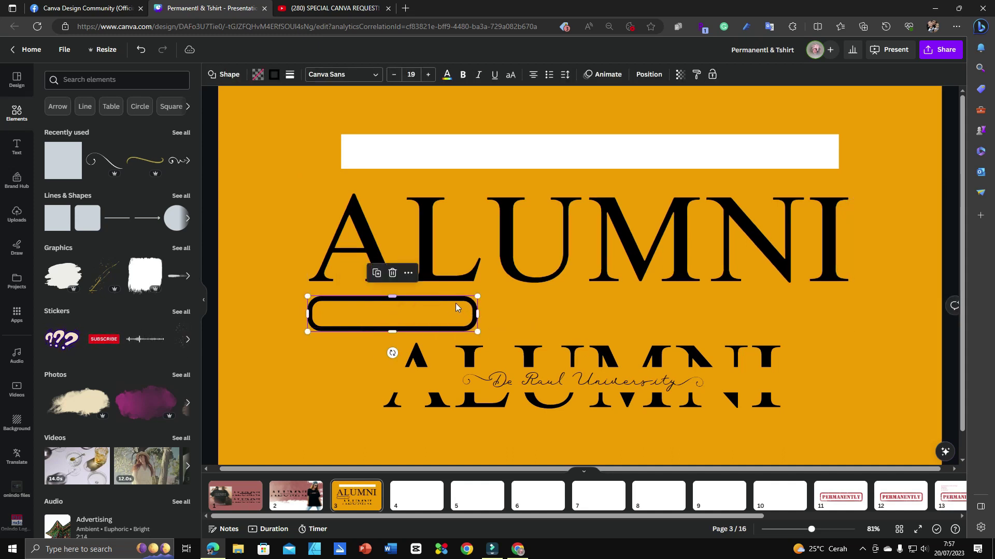
left_click_drag(394, 299, 393, 248)
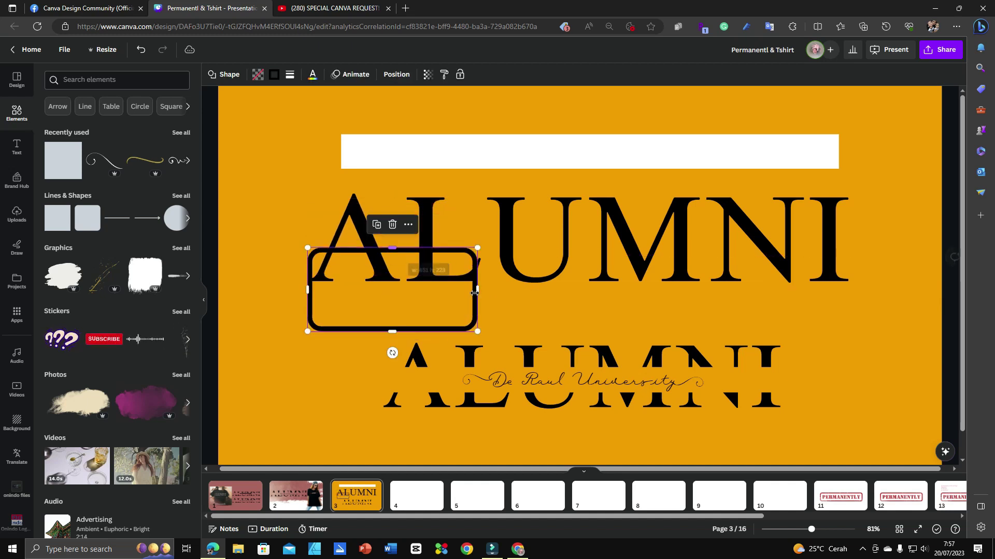
left_click_drag(477, 290, 454, 326)
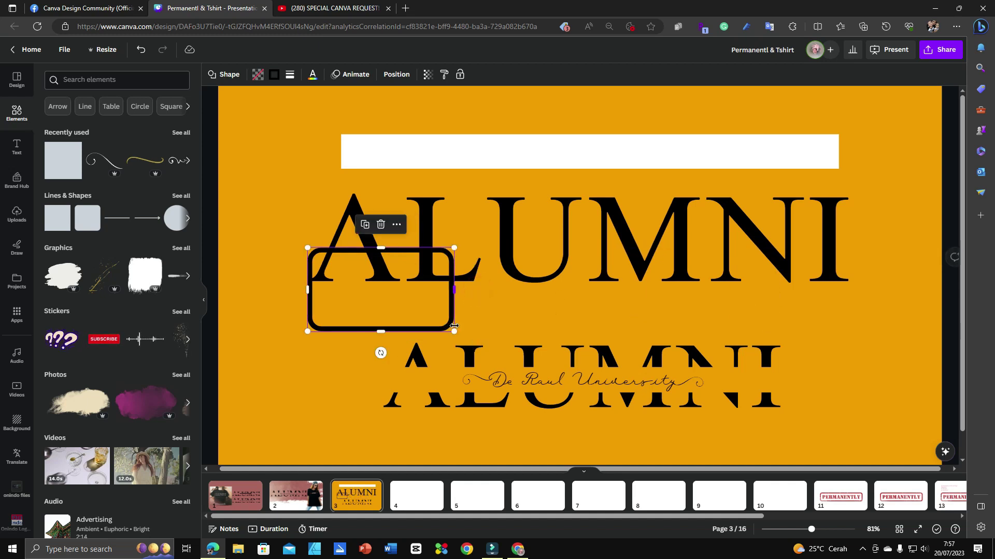
key("Delete")
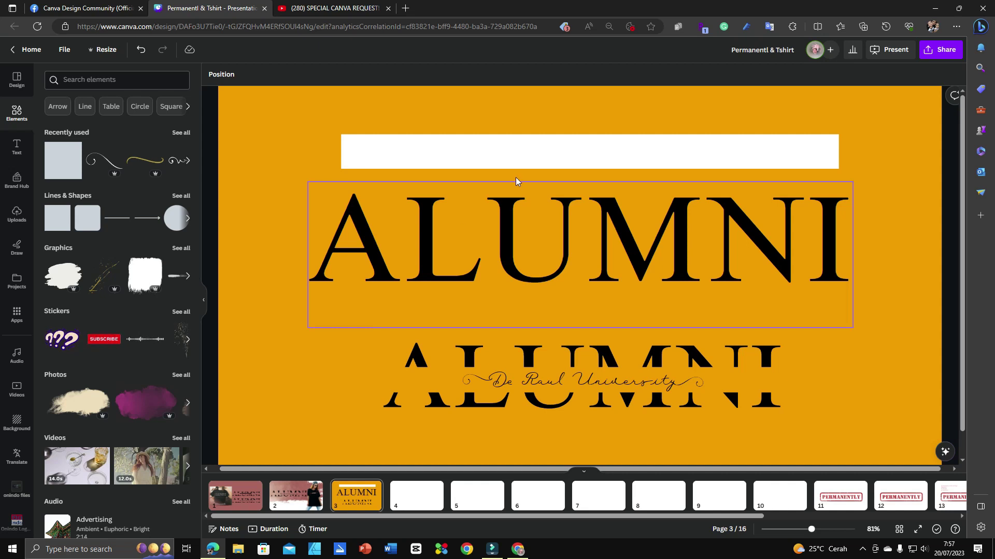
Raise the white bar slightly, then check ALUMNI's Times New Roman and the script's Waymar Script fonts.
left_click(526, 155)
left_click_drag(638, 153, 630, 127)
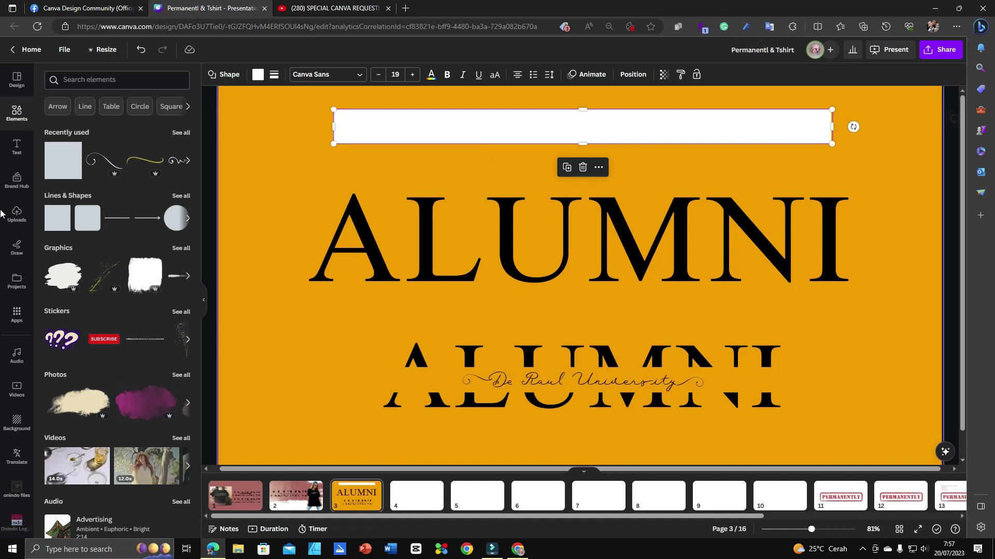
left_click(506, 258)
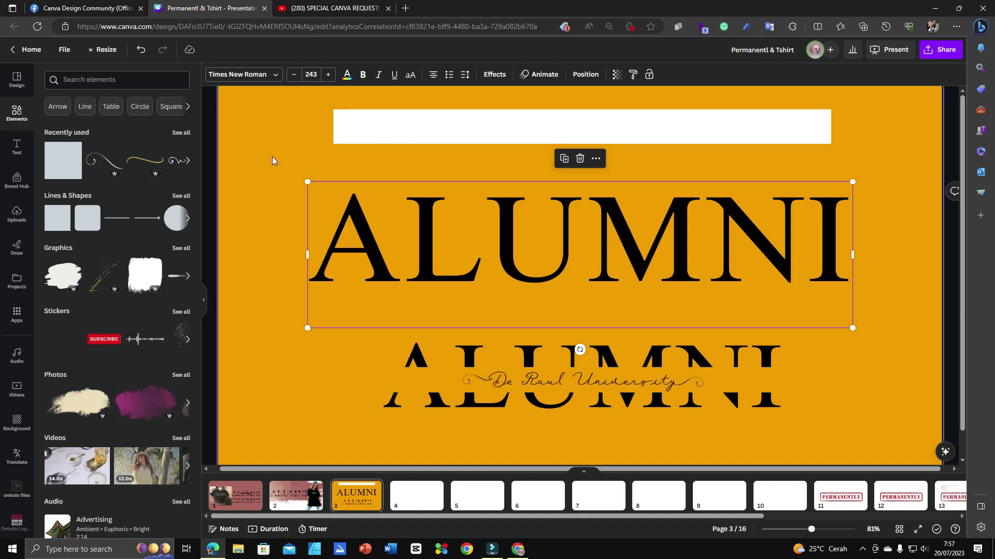
key("super+shift+s")
left_click_drag(179, 38, 297, 108)
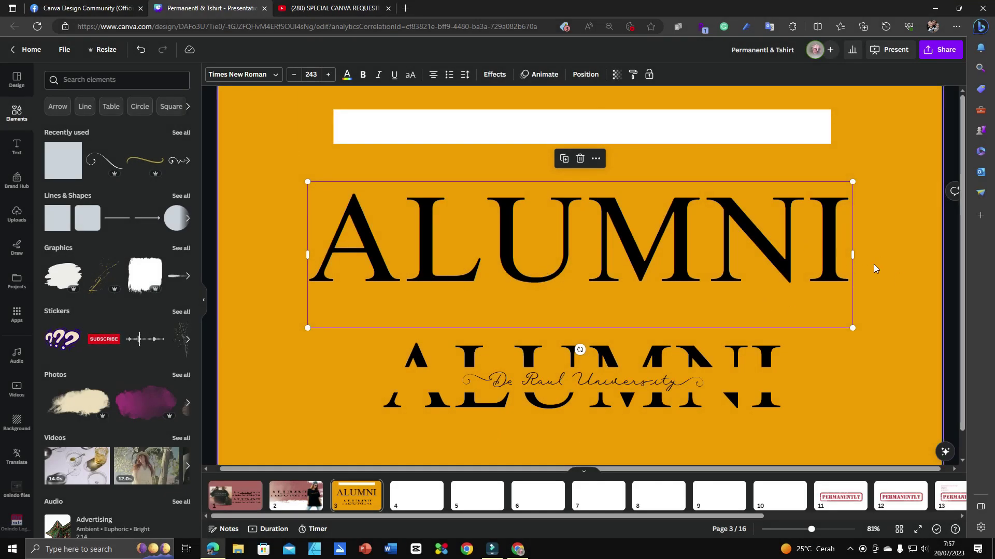
left_click(641, 386)
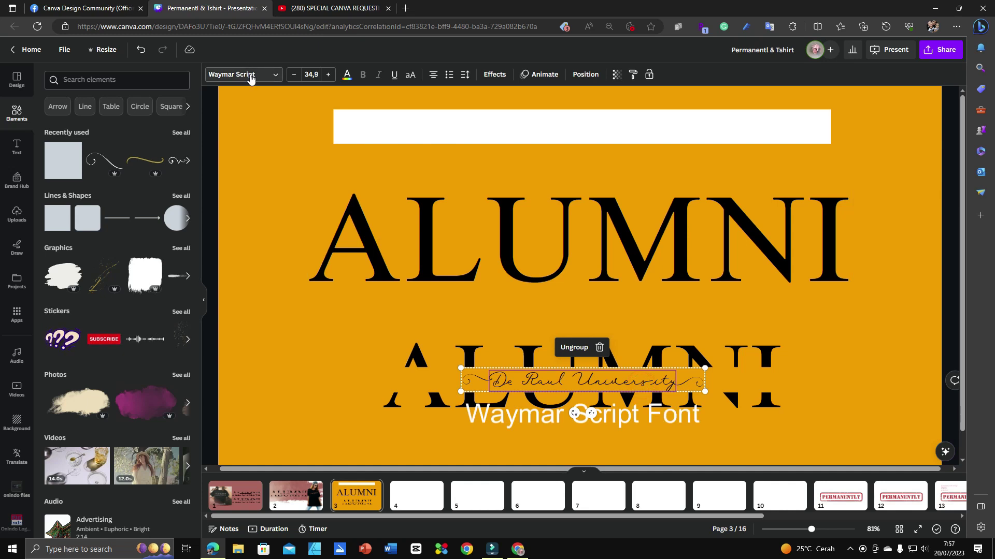
left_click(249, 498)
left_click(736, 364)
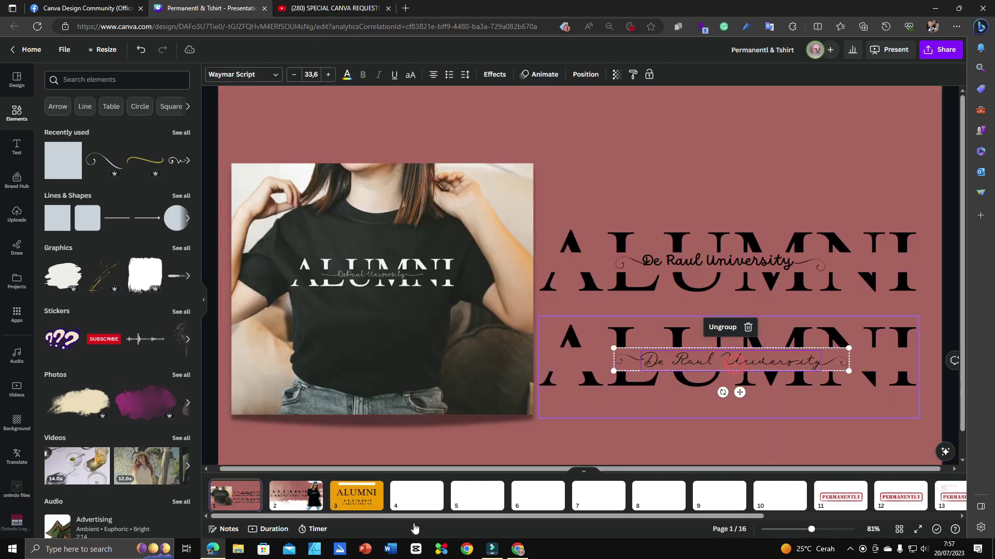
left_click(355, 505)
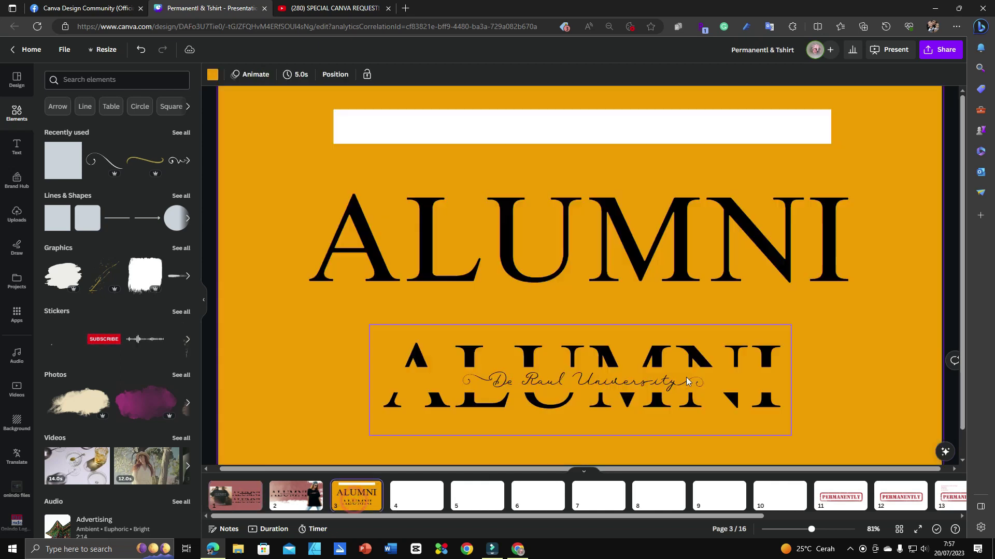
left_click(634, 383)
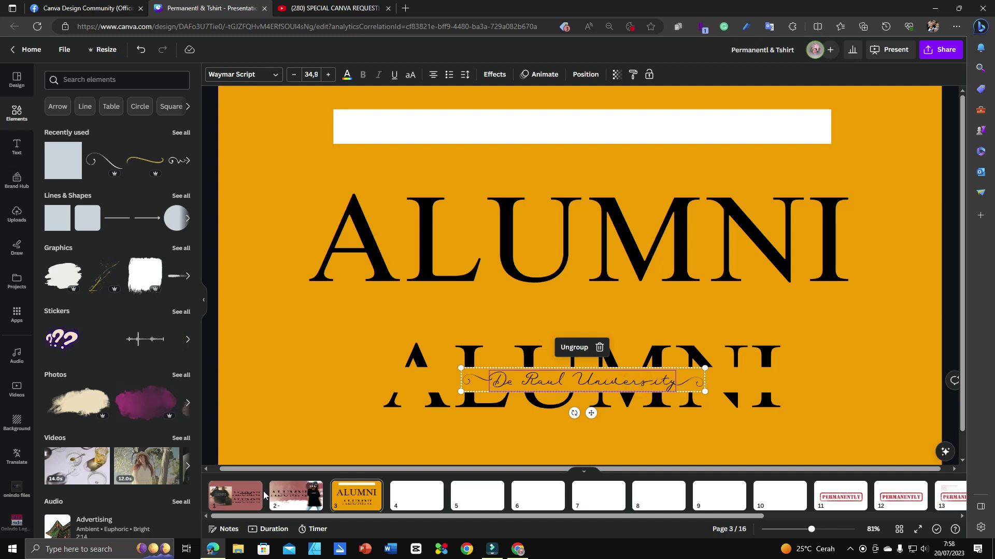
left_click(244, 497)
left_click(685, 266)
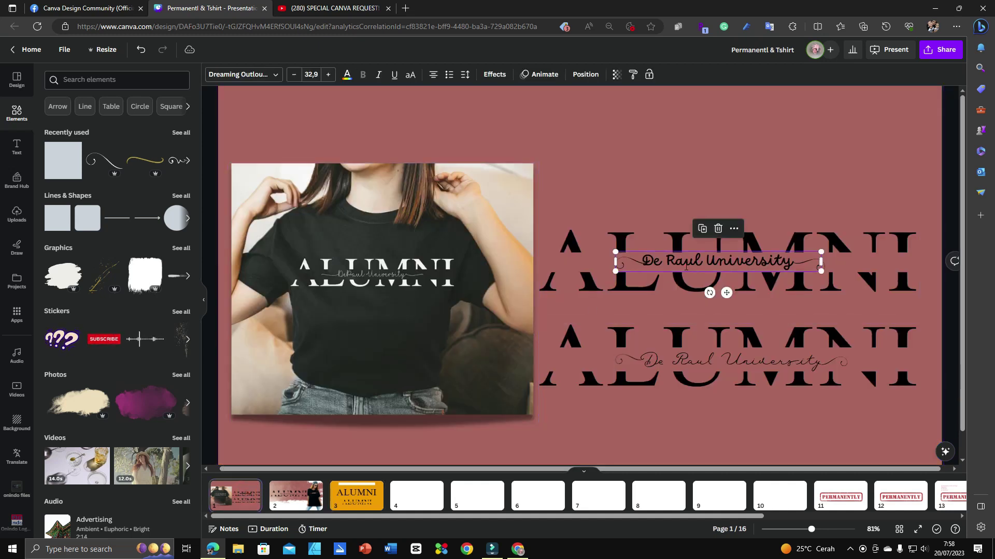
left_click(685, 266)
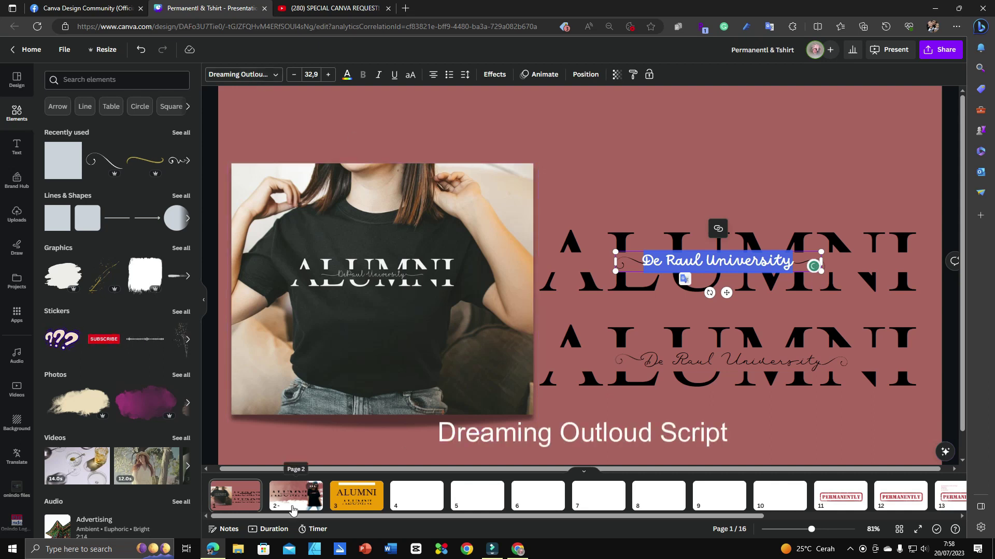
left_click(363, 501)
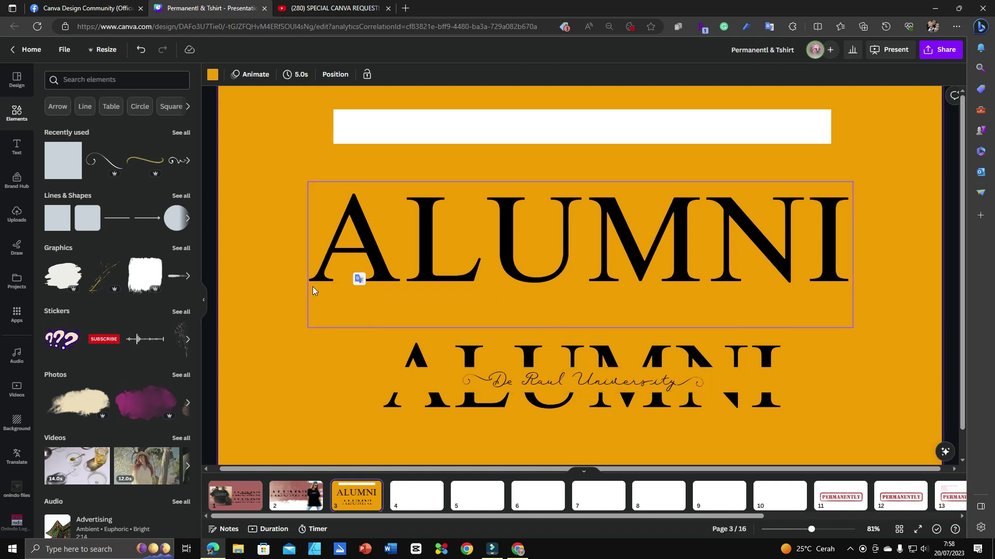
left_click(287, 188)
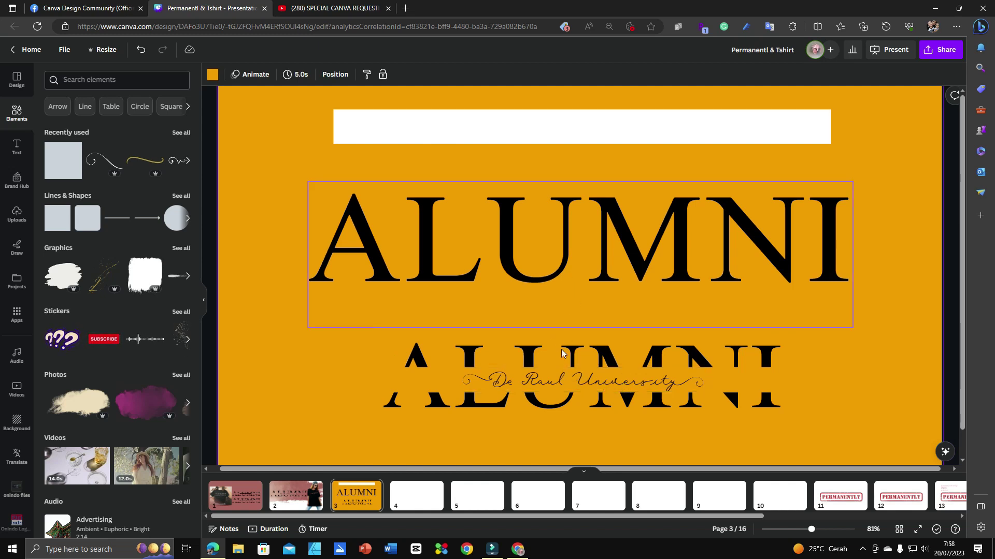
left_click(533, 129)
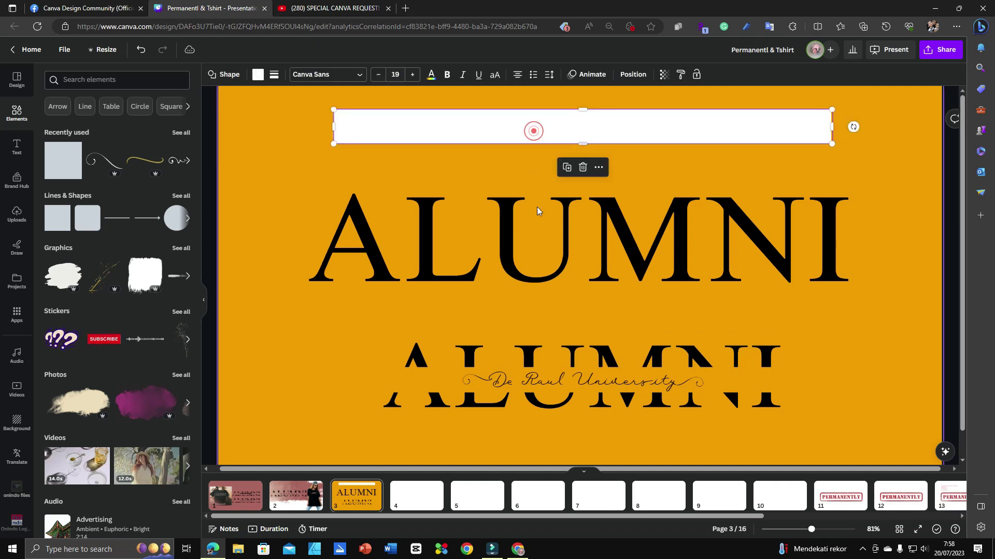
left_click(506, 240)
left_click(552, 376)
left_click(549, 371)
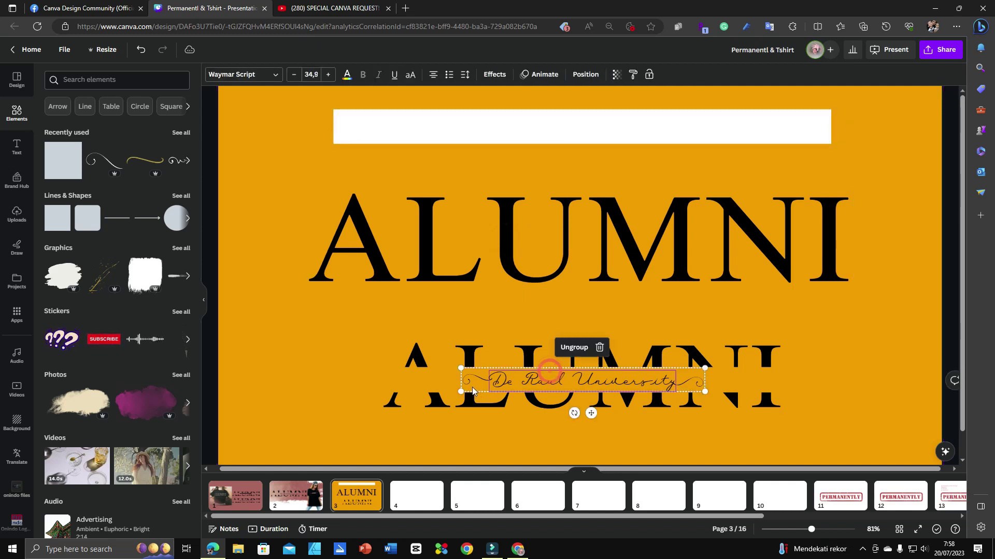
left_click(471, 386)
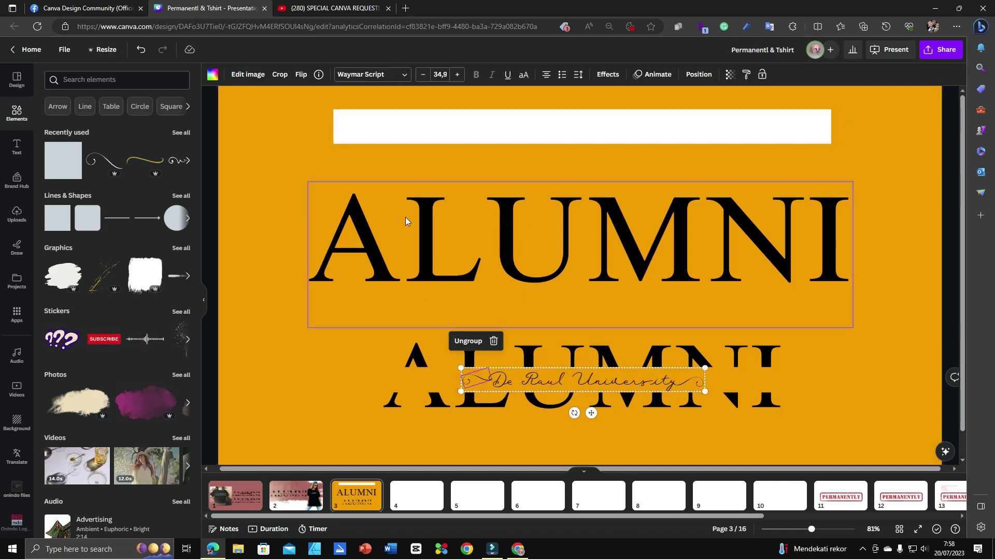
left_click(467, 344, "shift")
left_click(471, 379)
left_click(501, 318)
left_click(480, 382)
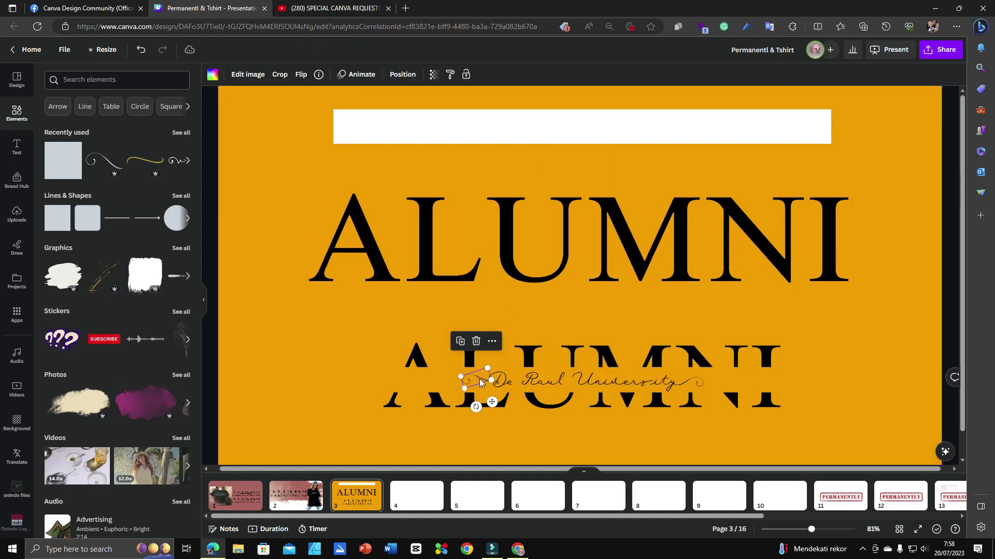
double_click(481, 383)
left_click(528, 315)
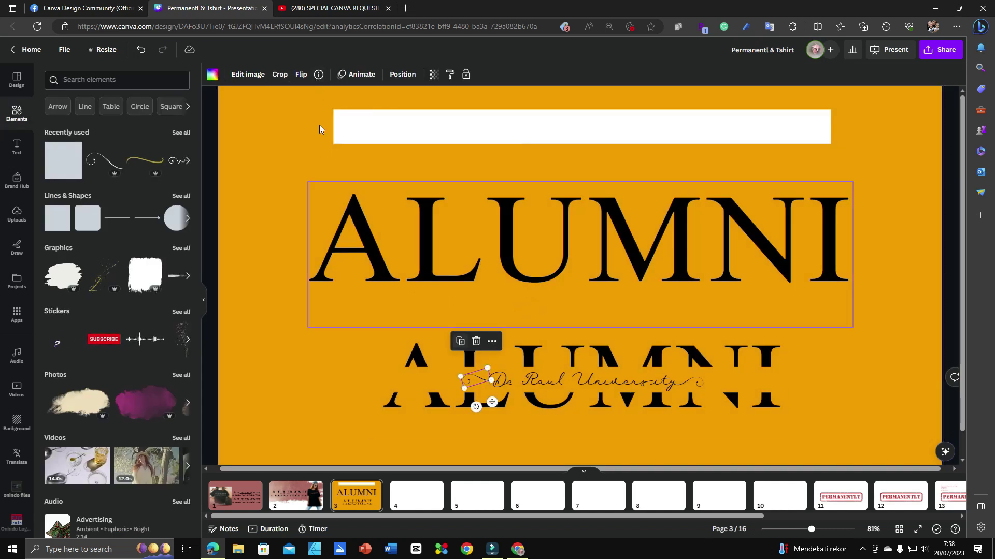
left_click(318, 76)
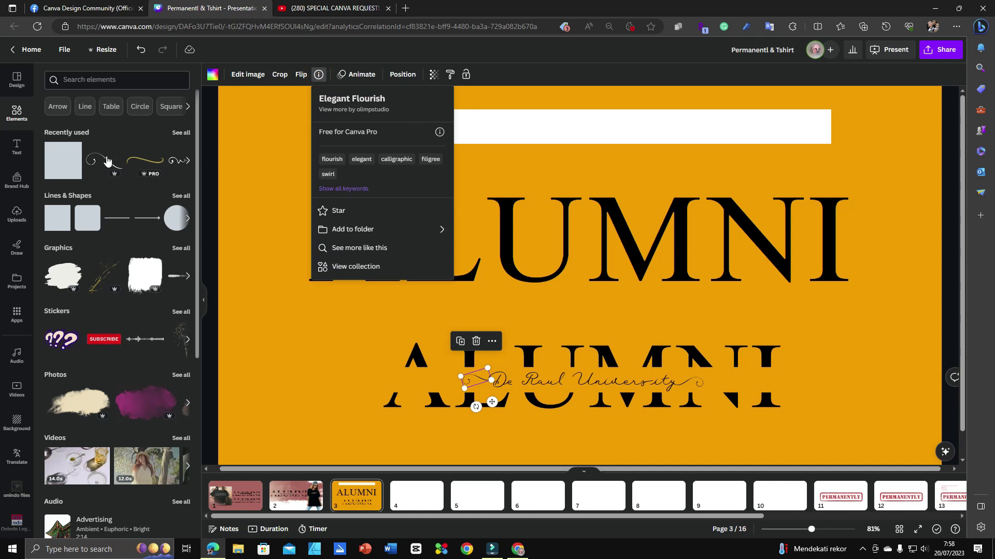
left_click(16, 123)
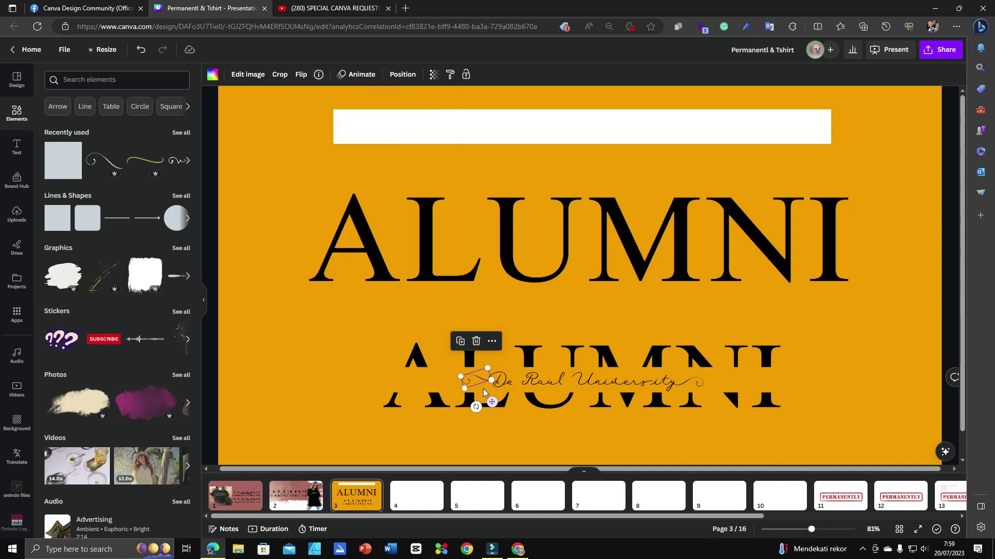
Search elements for 'elegan flourish' and browse all the flourish graphics results.
left_click(83, 79)
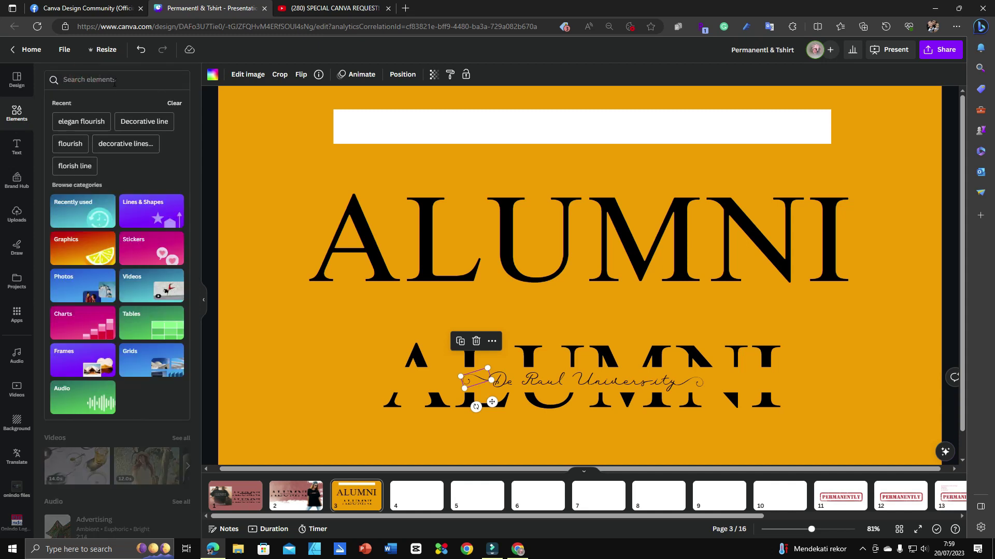
type("elegan")
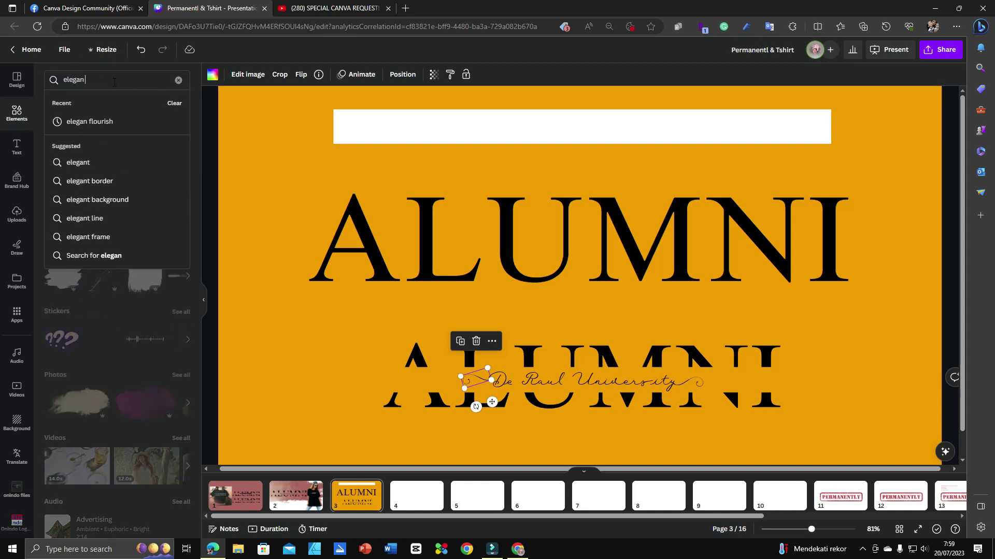
type(" flourish")
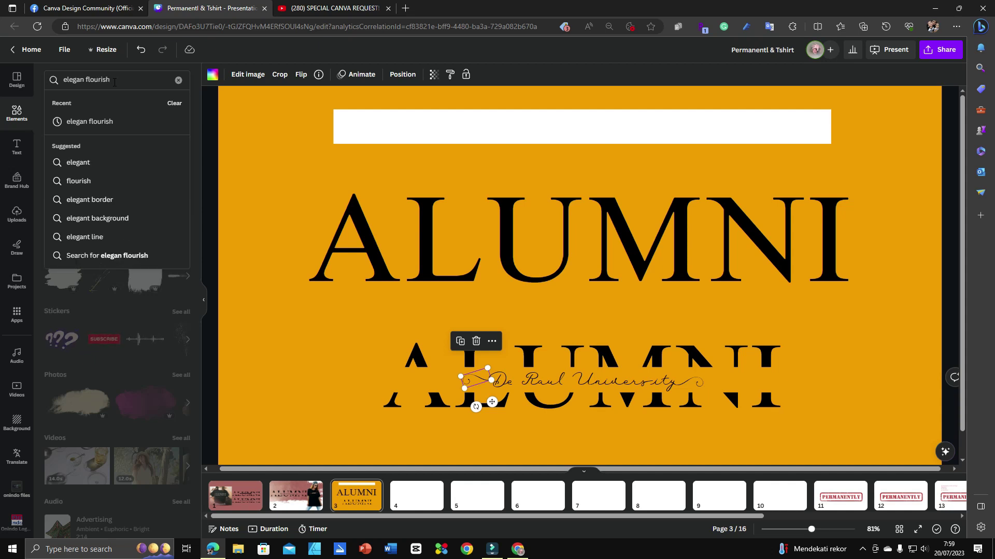
key("Return")
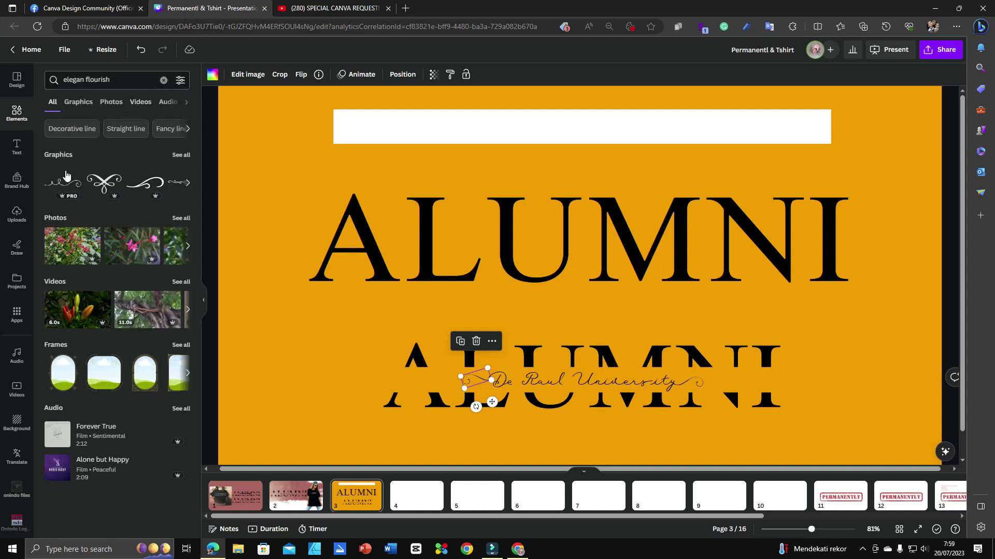
left_click(182, 156)
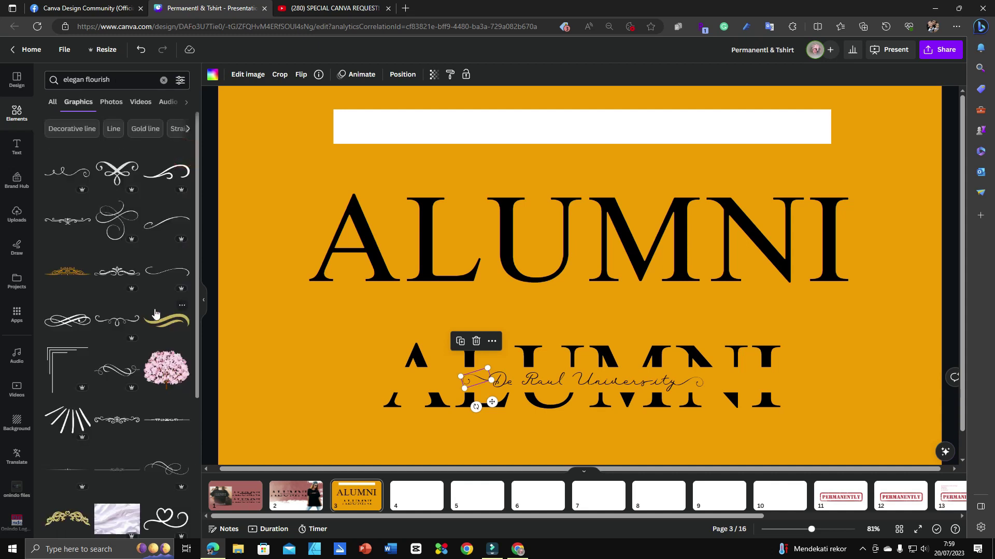
scroll(140, 367, "down", 3)
scroll(150, 438, "down", 5)
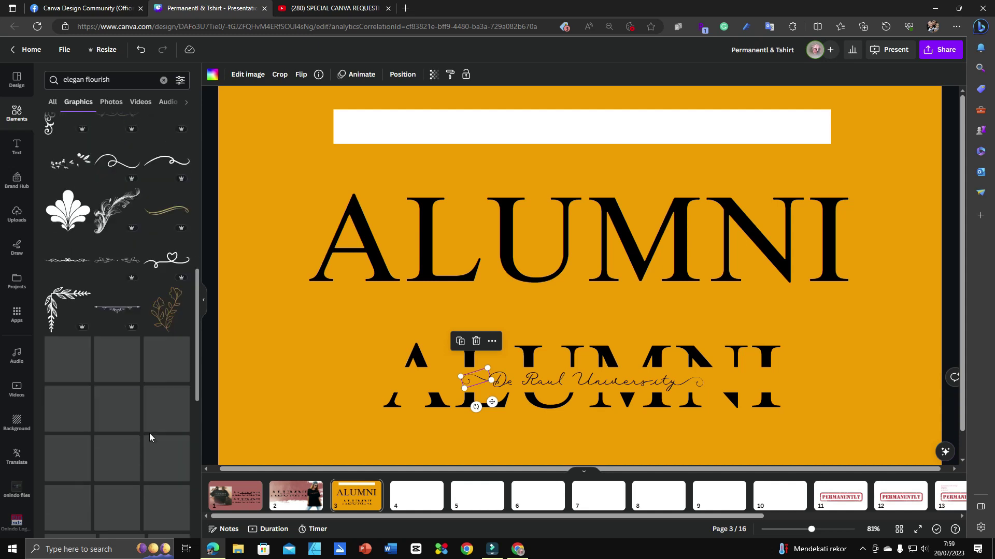
scroll(146, 423, "down", 1)
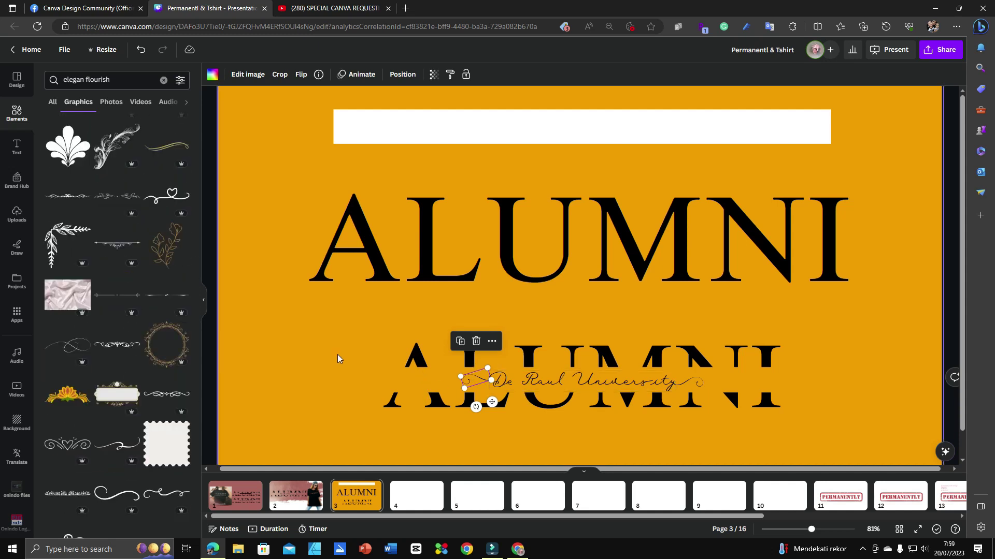
scroll(337, 354, "down", 1)
left_click(291, 366)
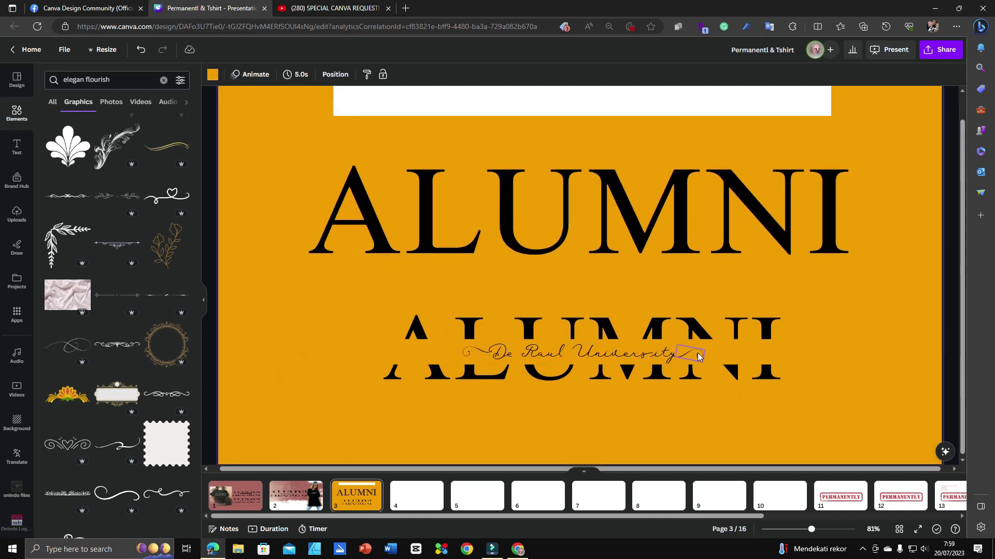
Try a large swirl flourish over AL and delete it, then view the Elegant Flourish details.
left_click(119, 444)
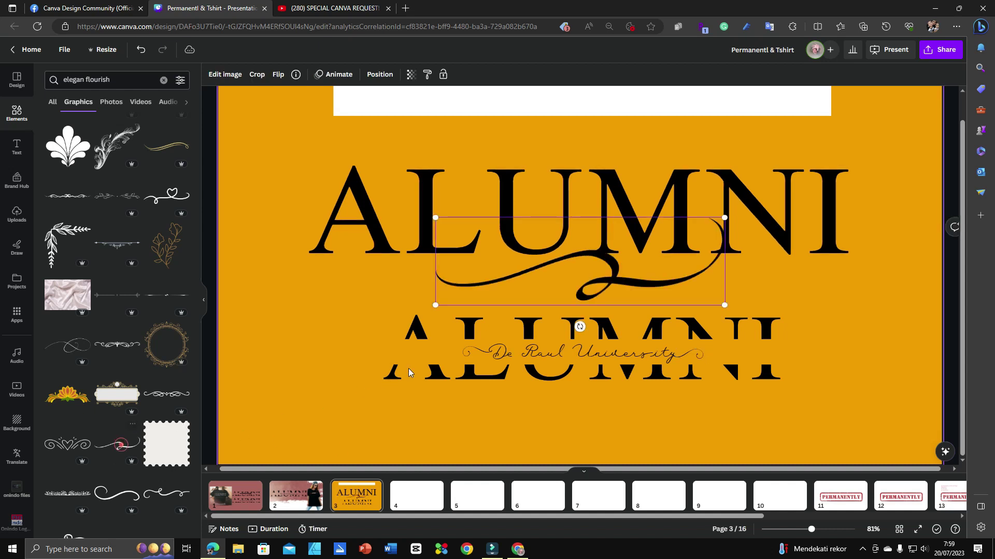
left_click_drag(537, 295, 396, 294)
key("Delete")
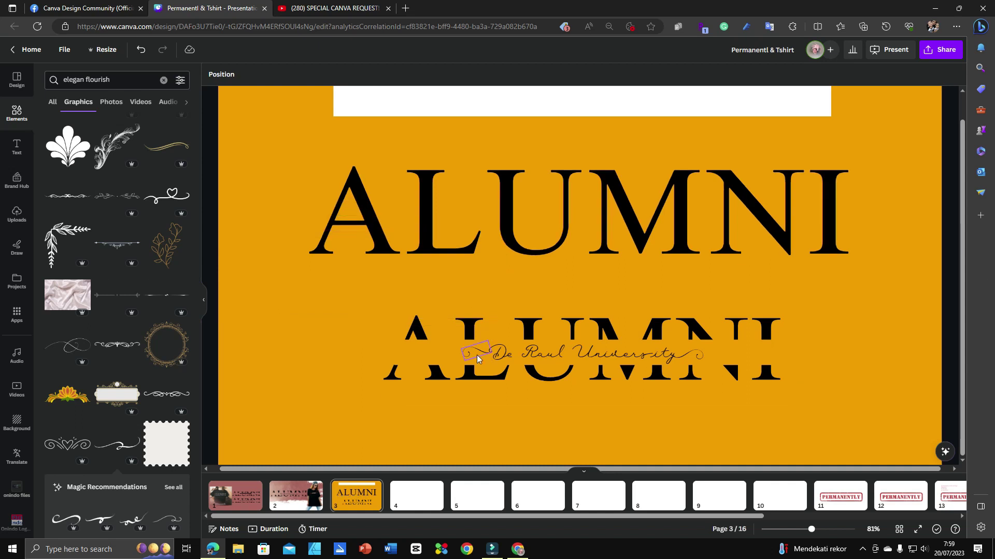
left_click(475, 353)
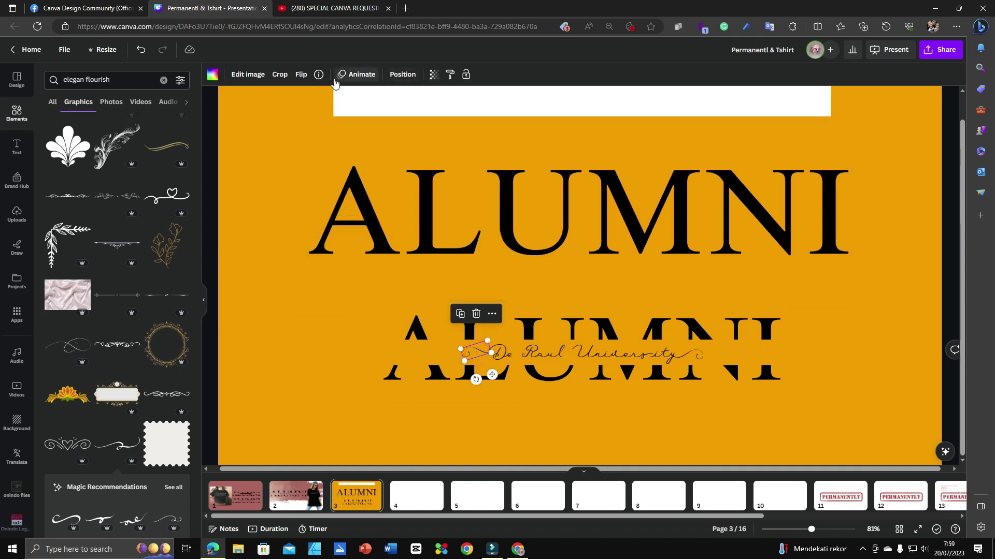
left_click(318, 74)
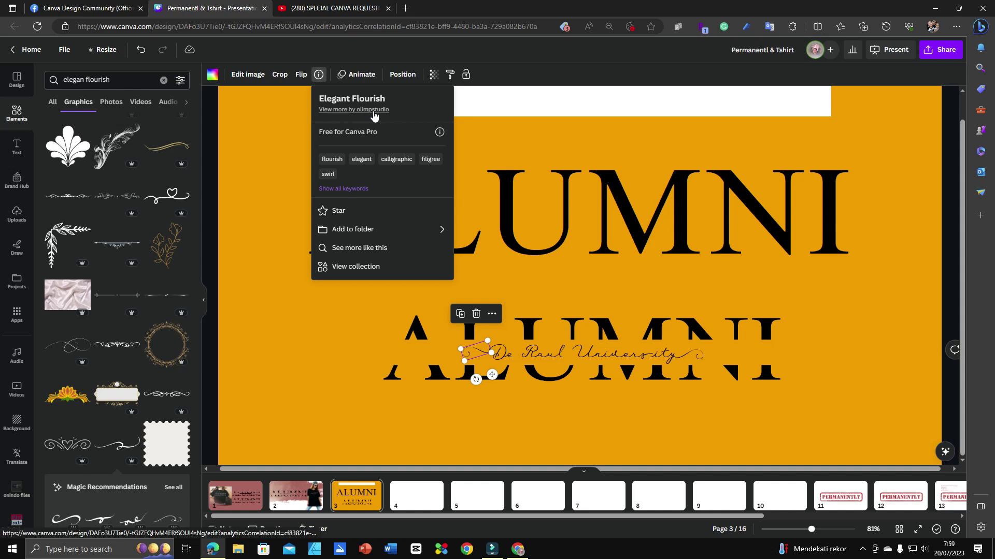
left_click(321, 353)
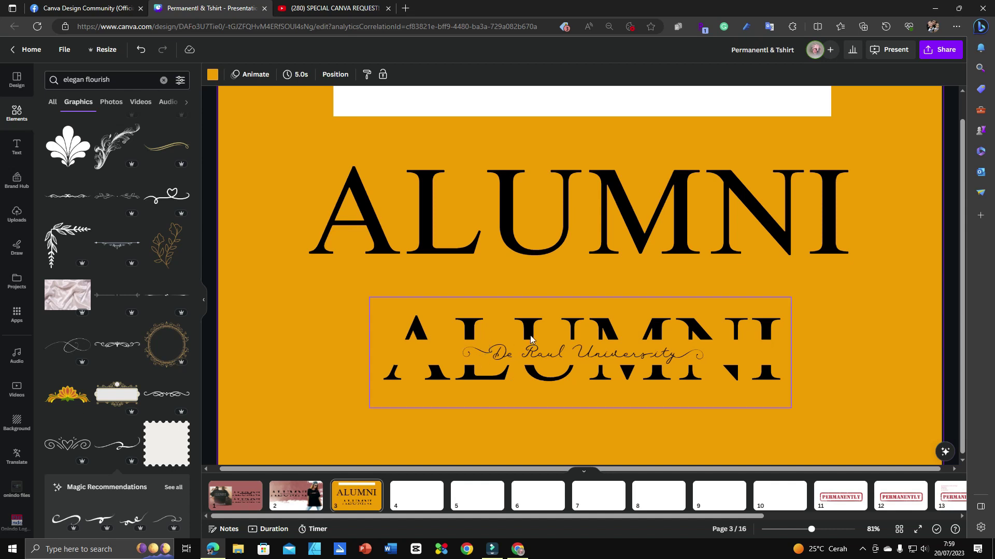
Select the white bar, big ALUMNI heading and lower split ALUMNI on page 3 in turn.
left_click(548, 111)
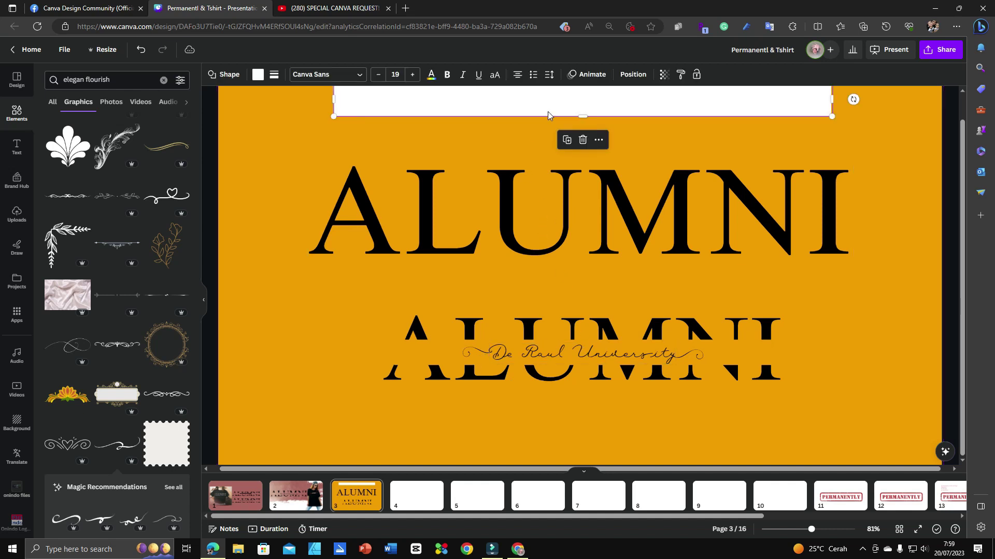
left_click(518, 222)
left_click(474, 327)
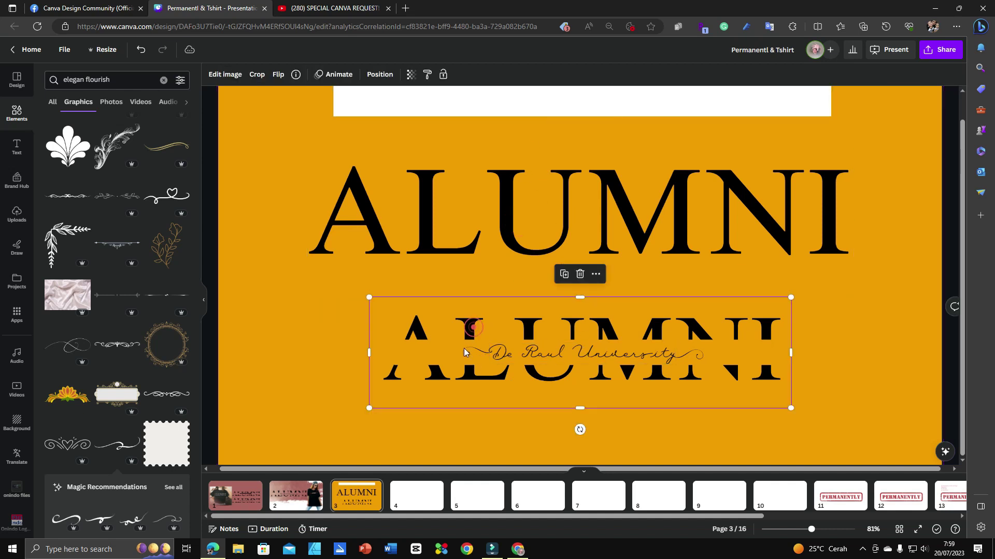
left_click(467, 350)
left_click(819, 294)
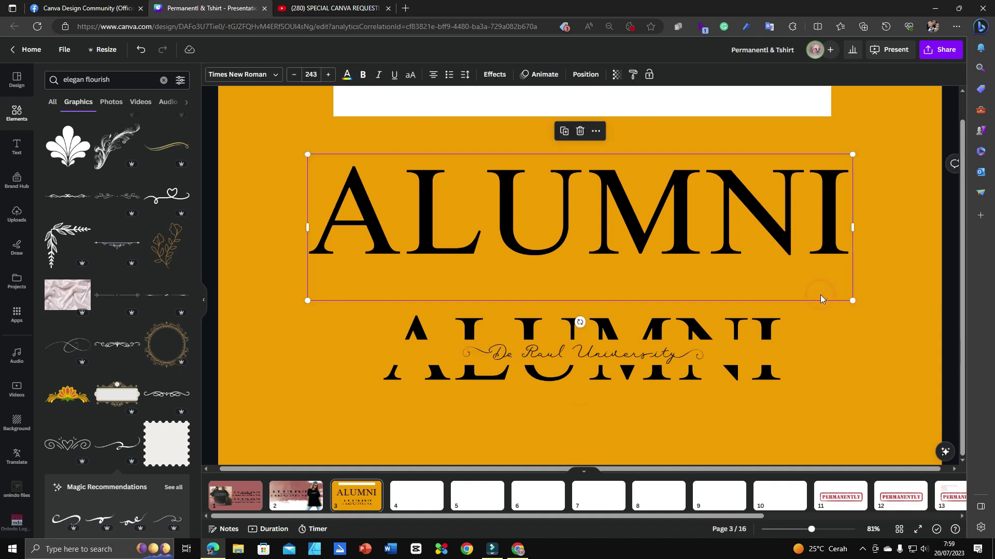
scroll(820, 295, "down", 3)
left_click(715, 357)
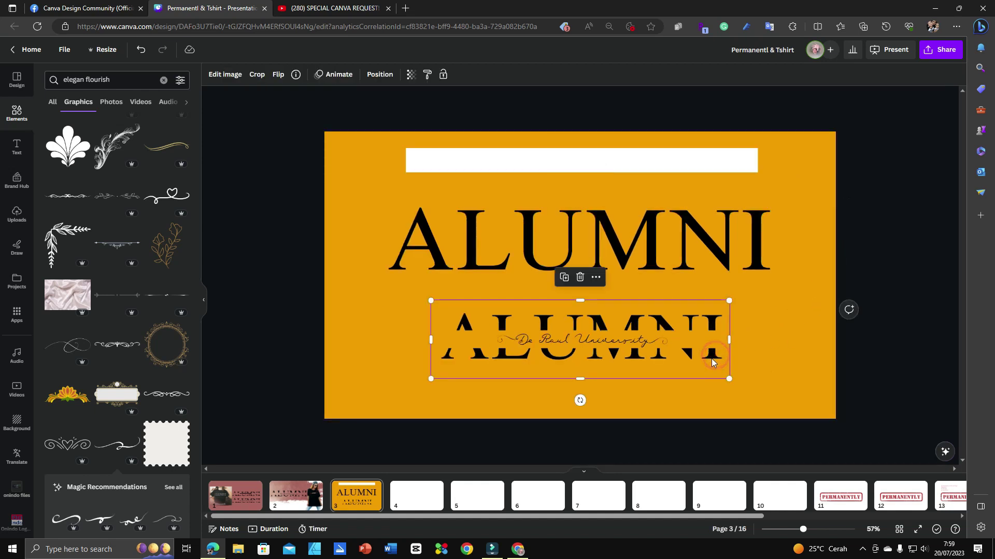
scroll(715, 359, "up", 2)
Lower the ALUMNI/De Paul University group on the pink T-shirt page, then select page 3's ALUMNI heading.
left_click(454, 242)
left_click_drag(455, 241, 458, 272)
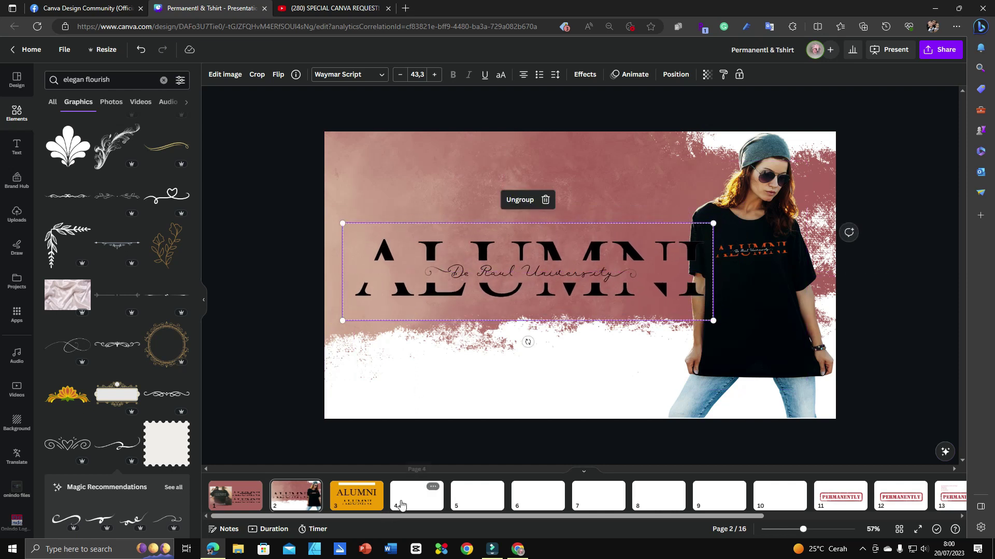
left_click(361, 502)
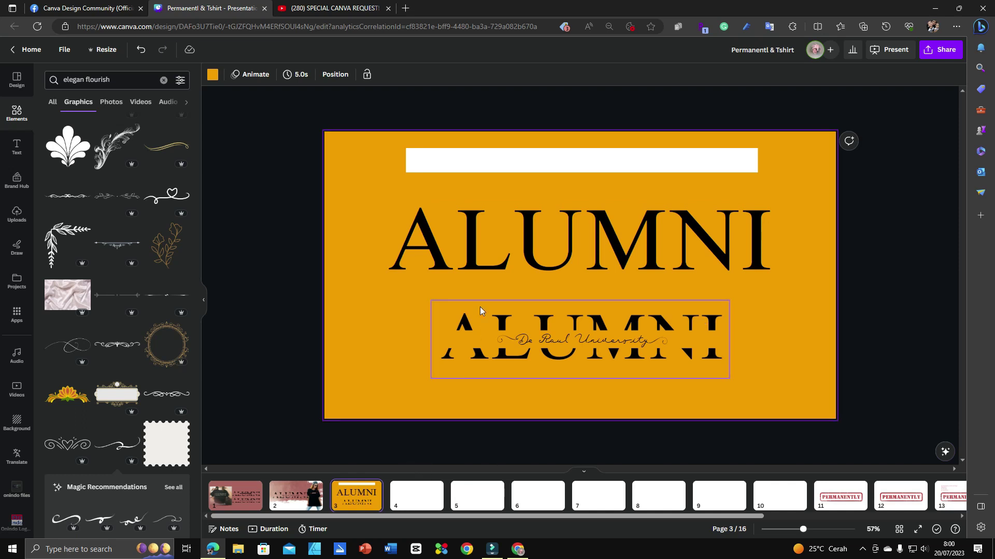
left_click(518, 241)
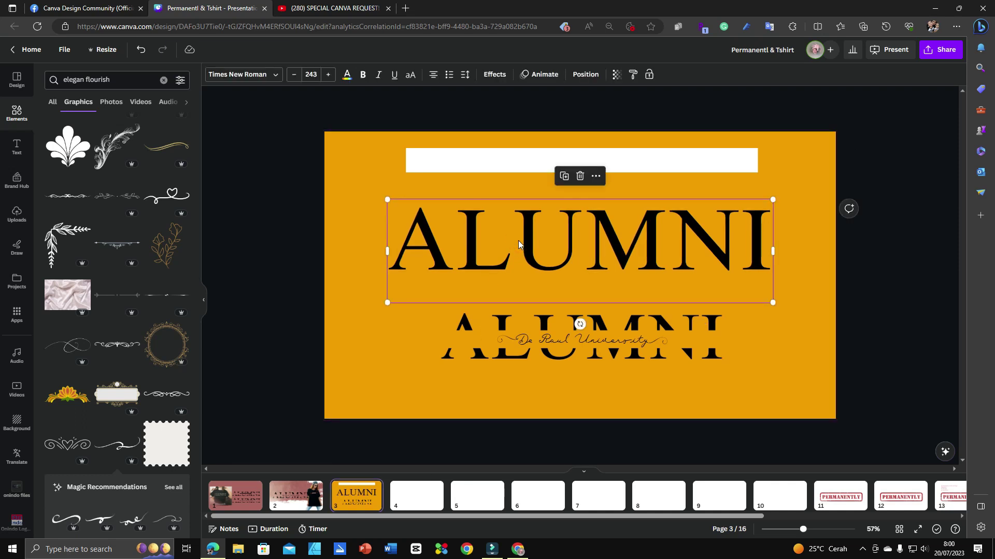
Paste the ALUMNI heading centred on page 4 and make the page background Brand Kit green.
left_click(430, 489)
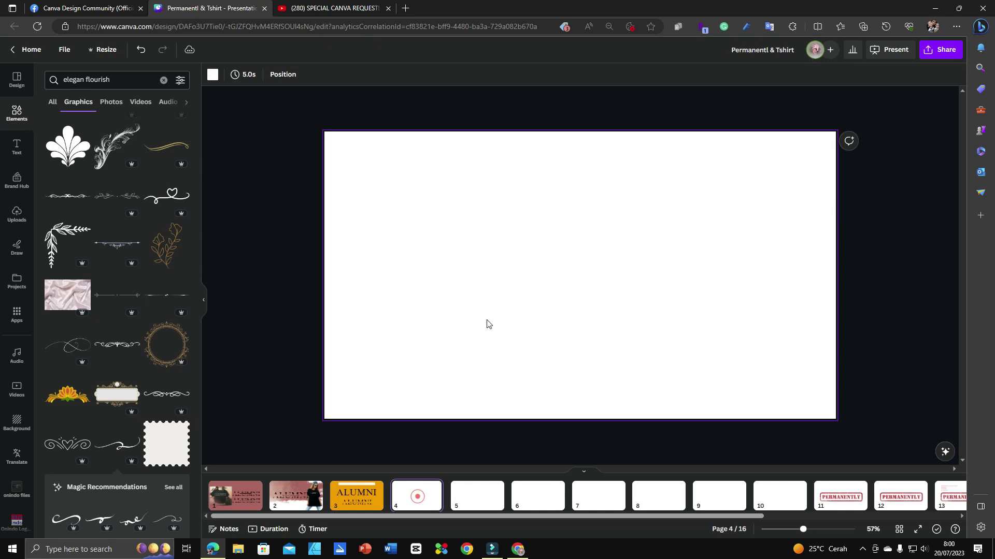
left_click(496, 268)
key("ctrl+v")
left_click_drag(659, 262, 663, 283)
left_click(638, 157)
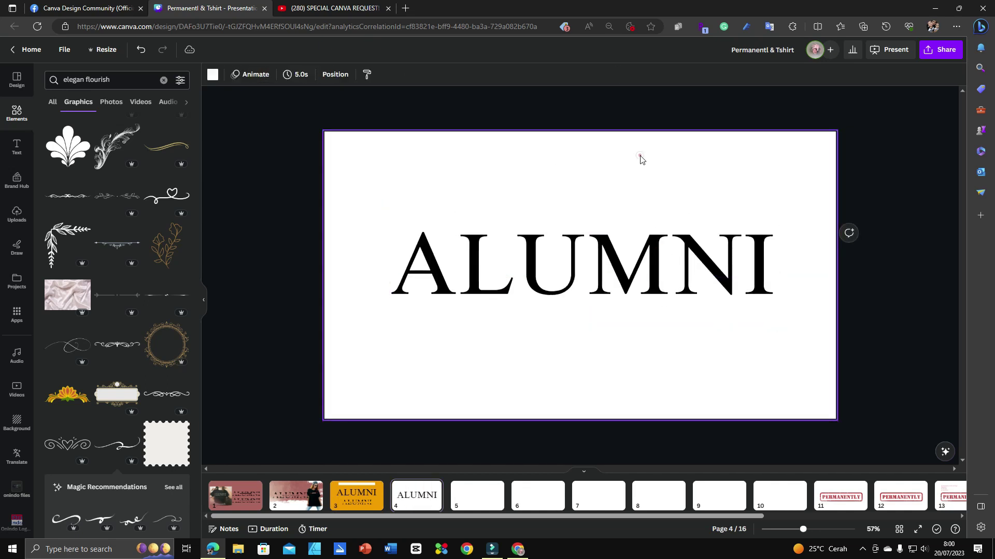
left_click(212, 75)
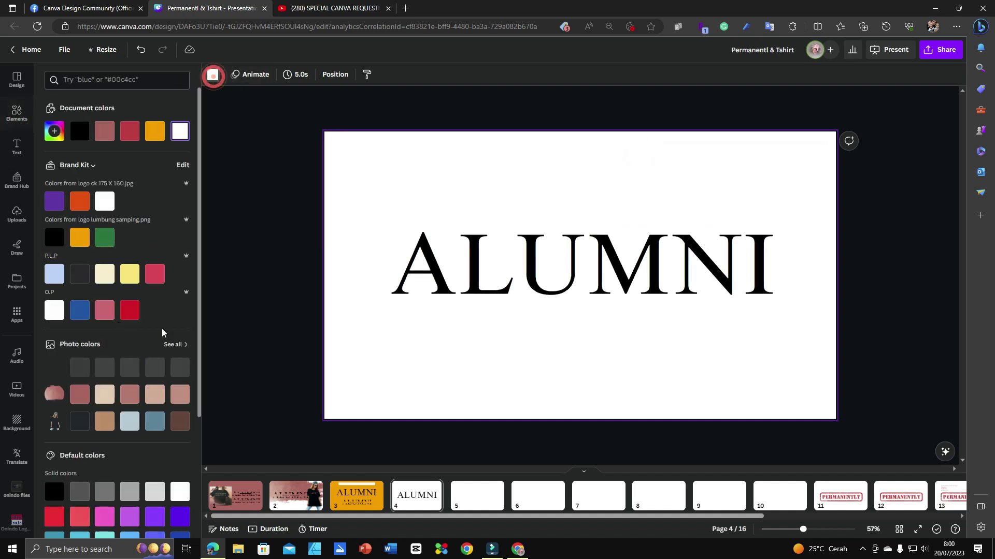
left_click(103, 238)
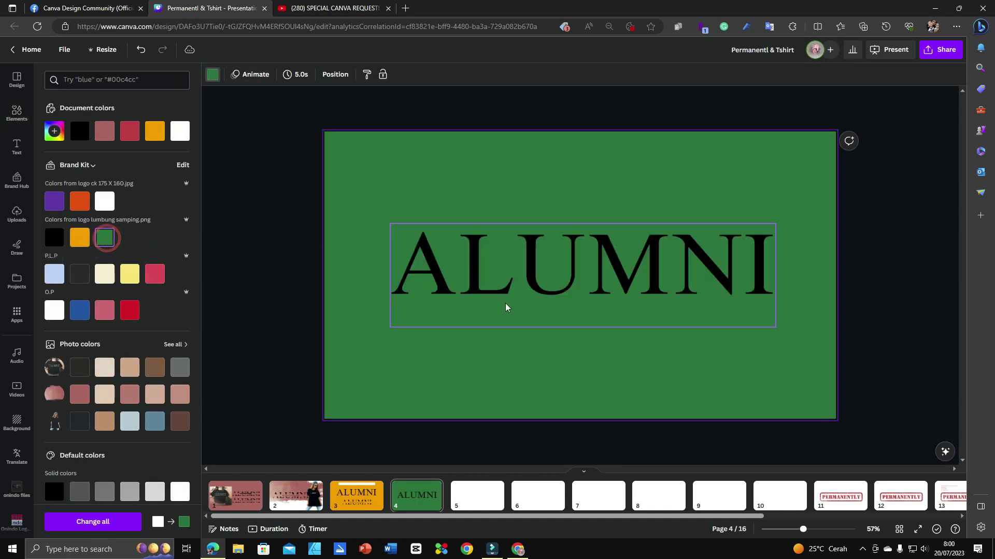
left_click(558, 291)
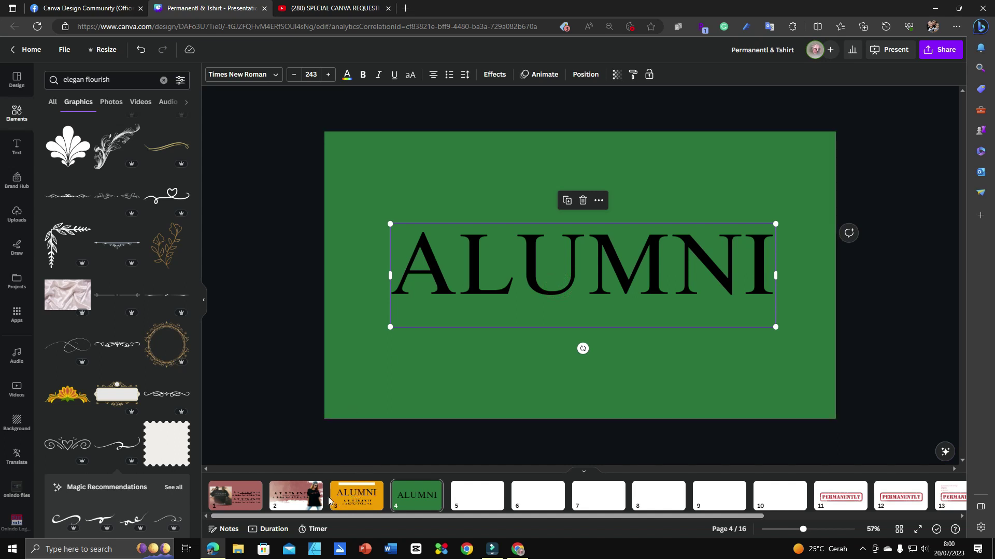
Copy the white bar from page 3 and stretch it across the middle of page 4's ALUMNI.
left_click(362, 485)
left_click(479, 155)
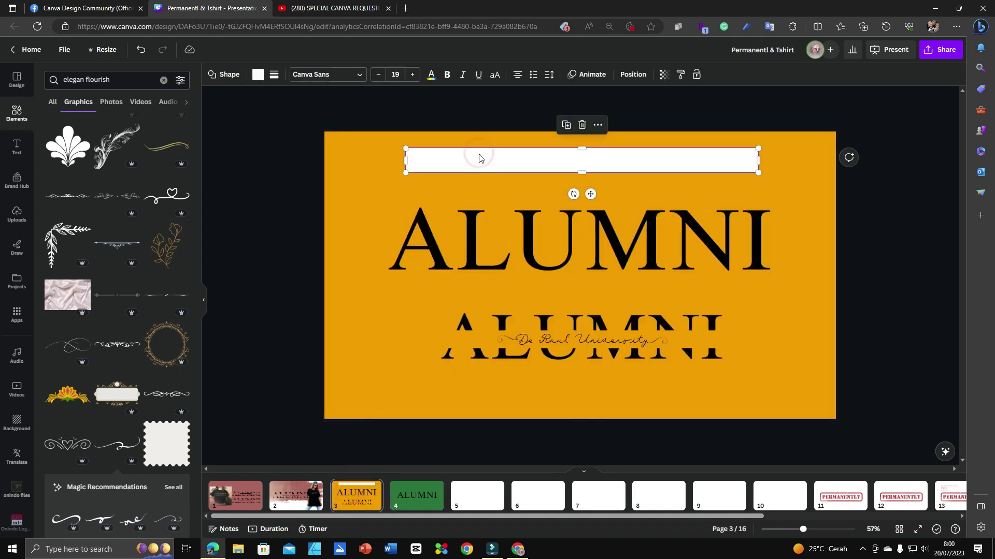
left_click(422, 490)
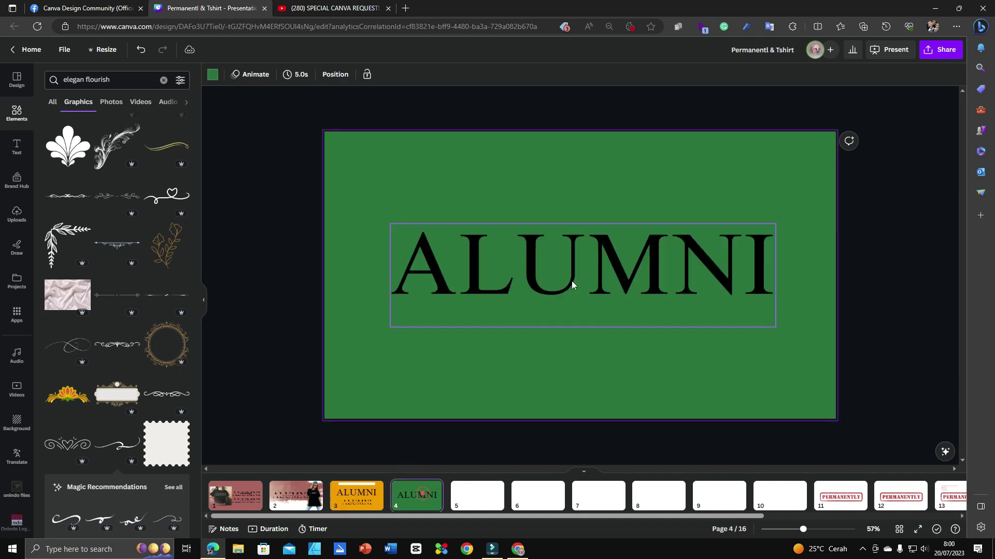
left_click(583, 255)
key("ctrl+v")
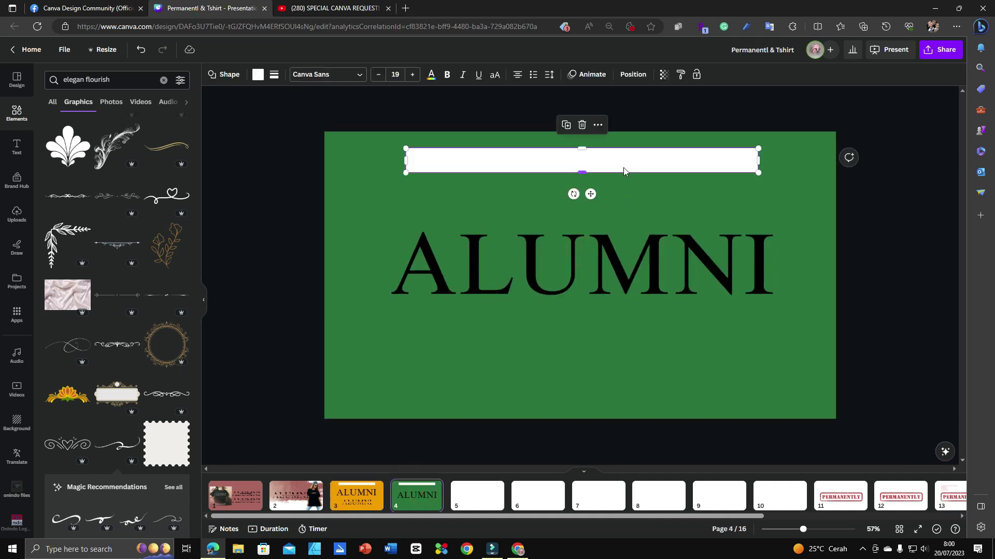
left_click_drag(623, 166, 620, 275)
left_click_drag(758, 265, 767, 264)
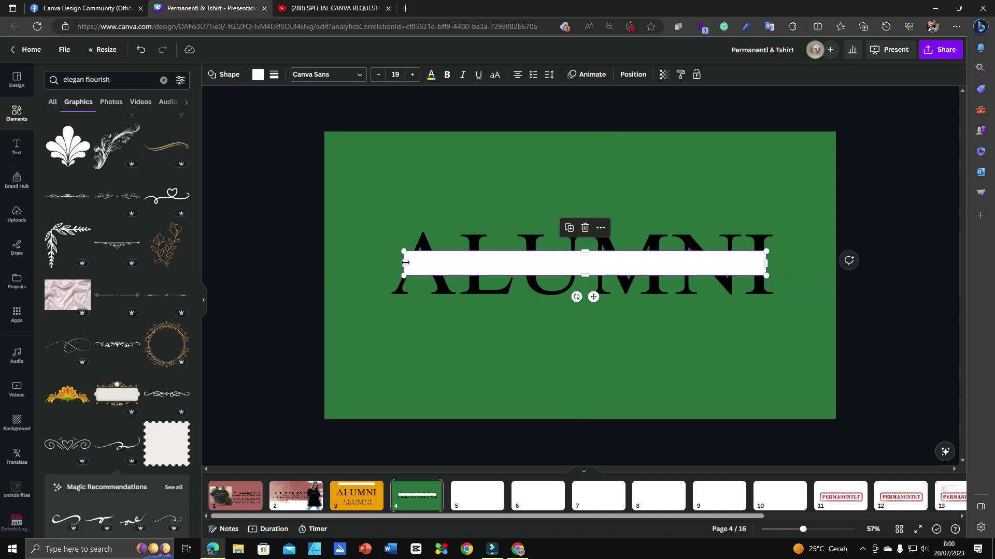
left_click_drag(405, 263, 401, 263)
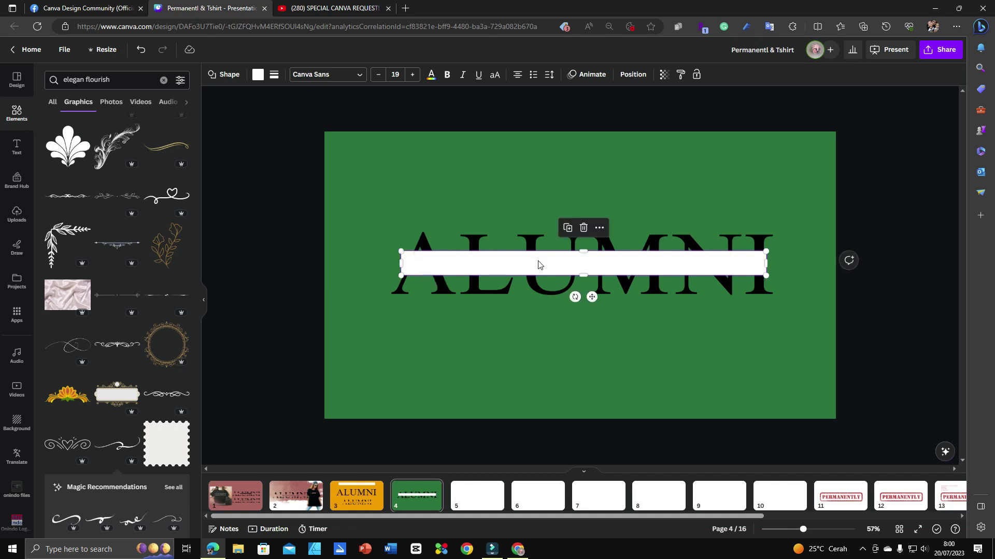
left_click(555, 349)
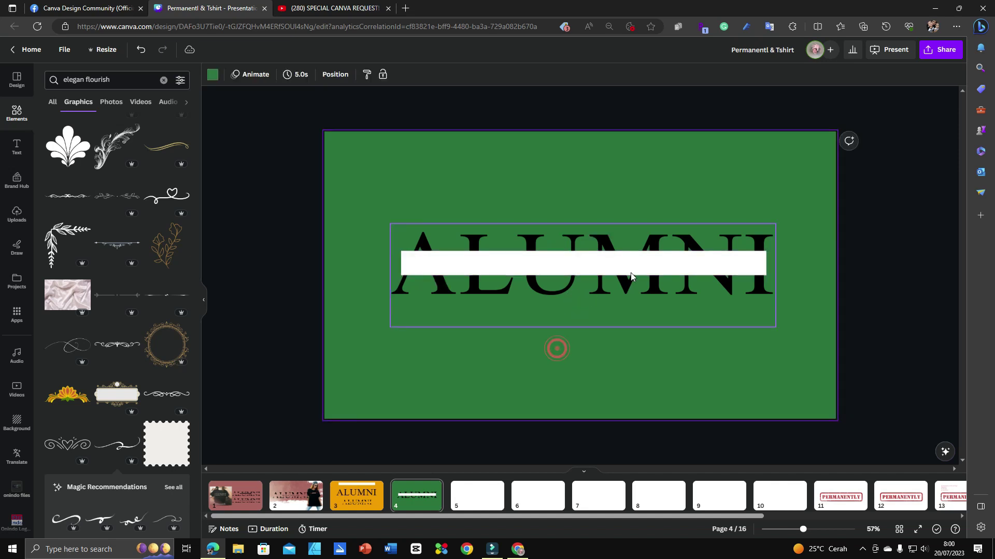
Recolour the bar to the page's green so ALUMNI appears split.
left_click(712, 260)
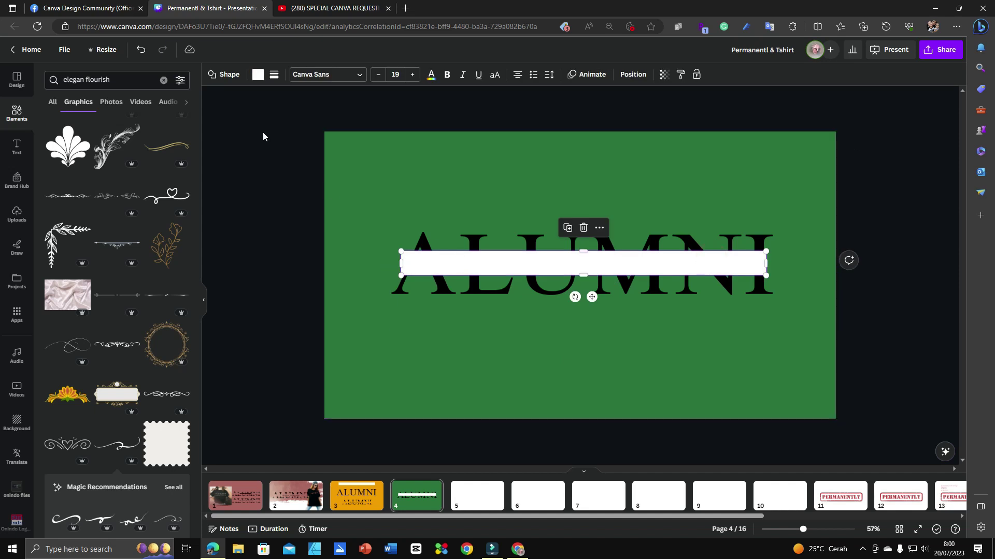
left_click(256, 76)
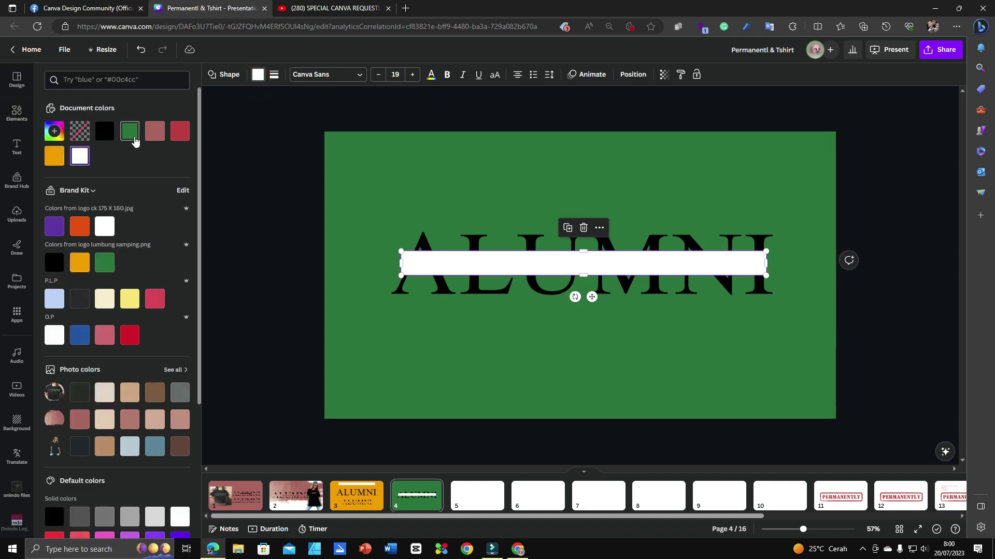
left_click(134, 141)
left_click(259, 215)
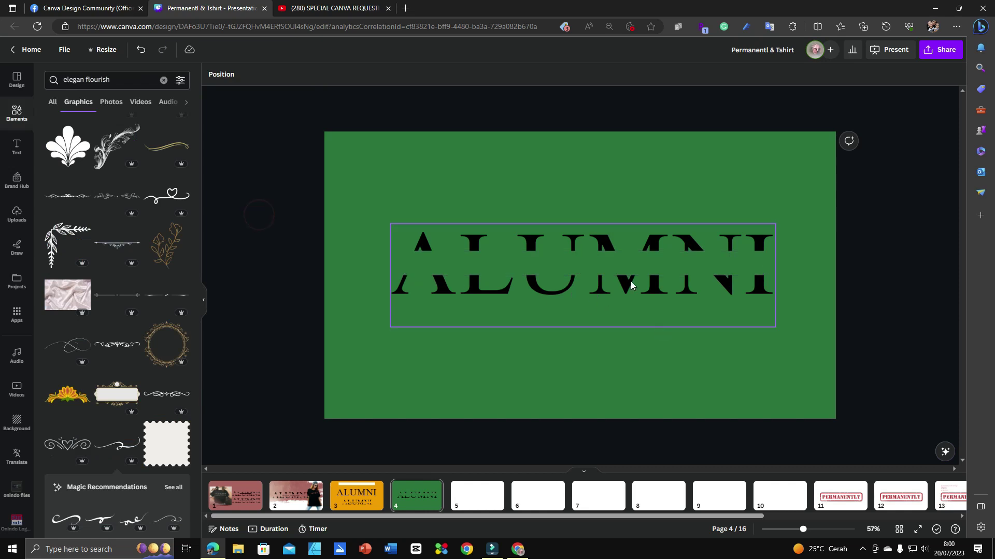
left_click(628, 266)
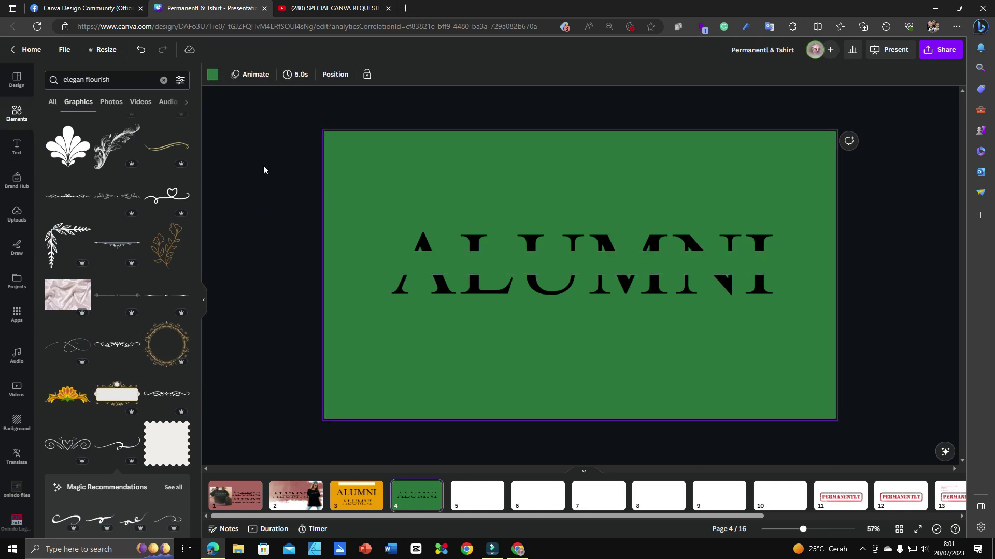
Check the uploads and page 2's finished ALUMNI group, then return to page 4.
left_click(919, 150)
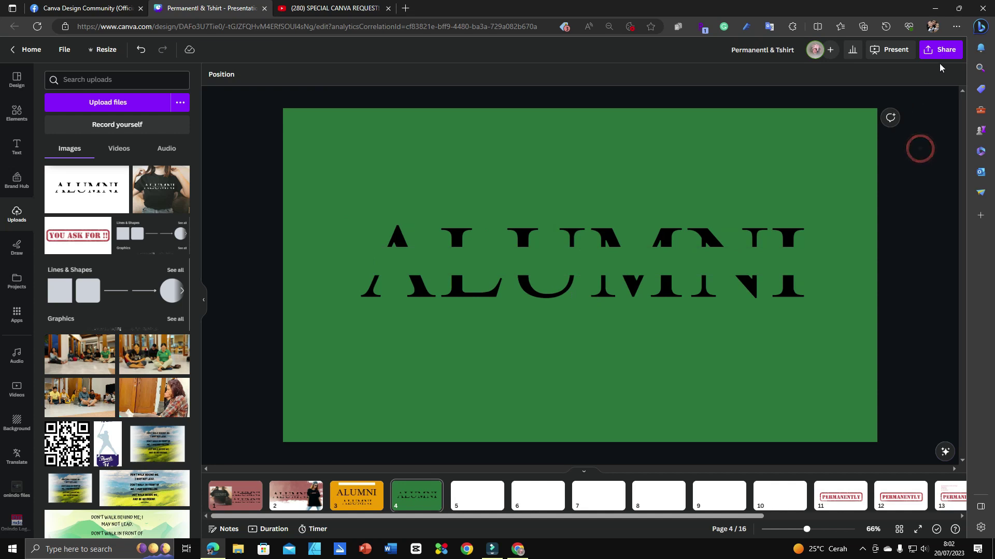
left_click(942, 54)
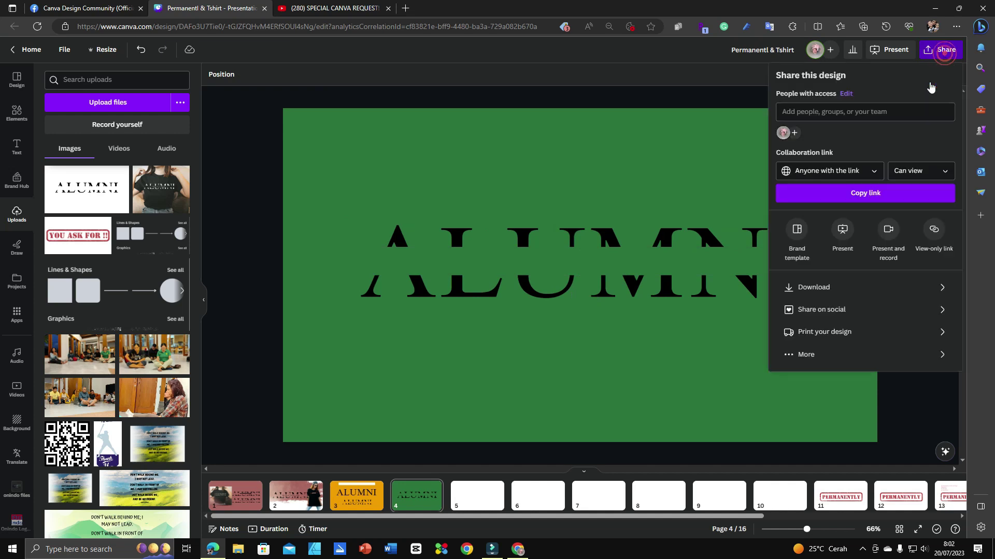
left_click(578, 101)
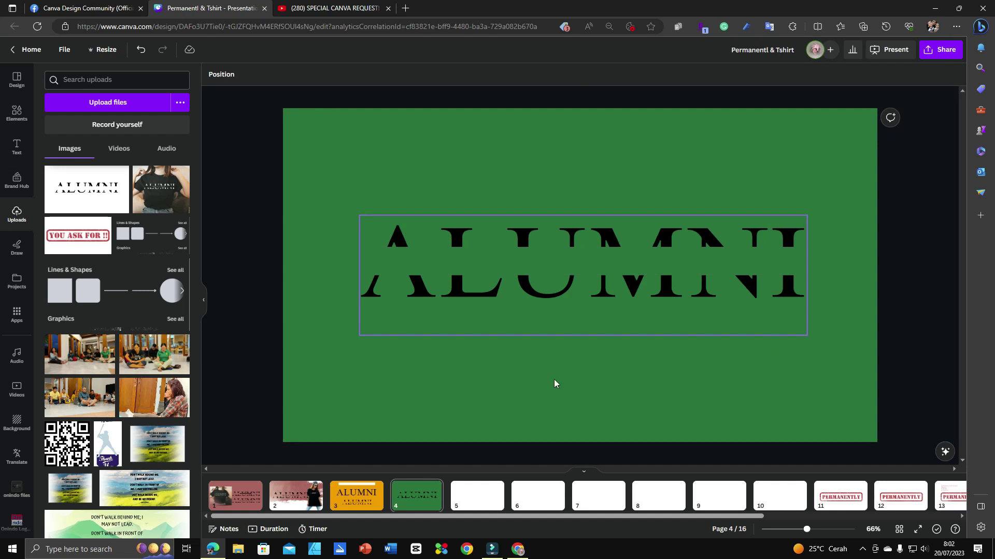
left_click(298, 495)
left_click(585, 260)
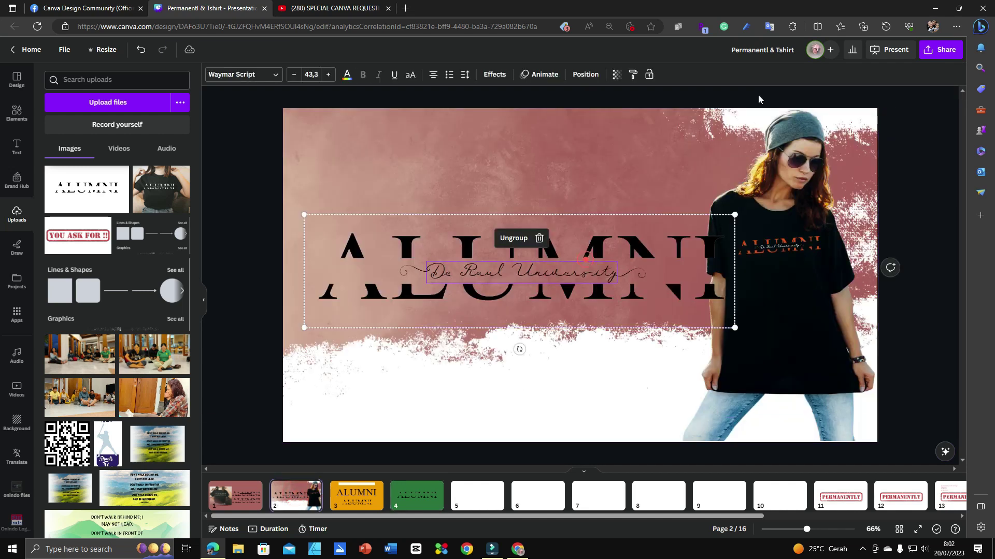
left_click(423, 500)
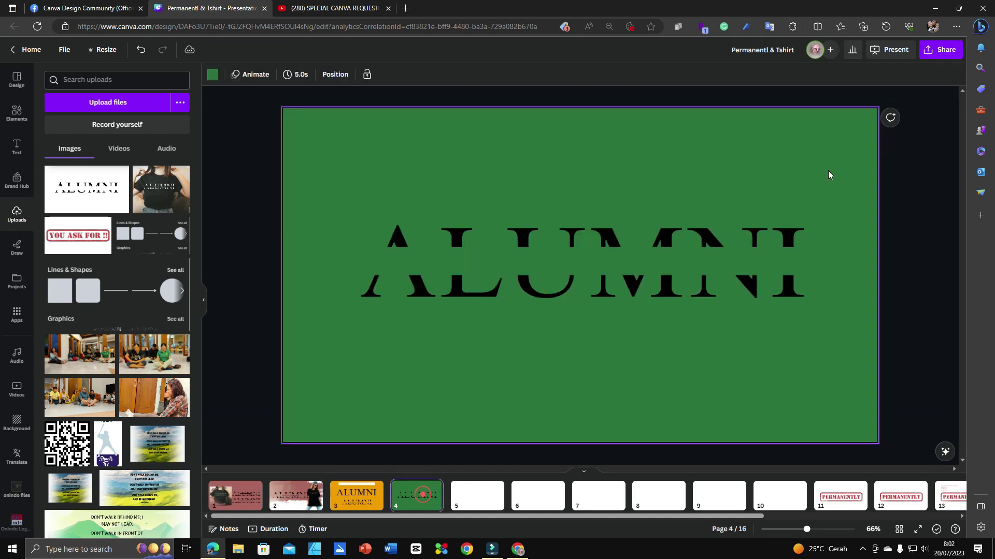
Download only the current page 4 as a PNG file.
left_click(940, 49)
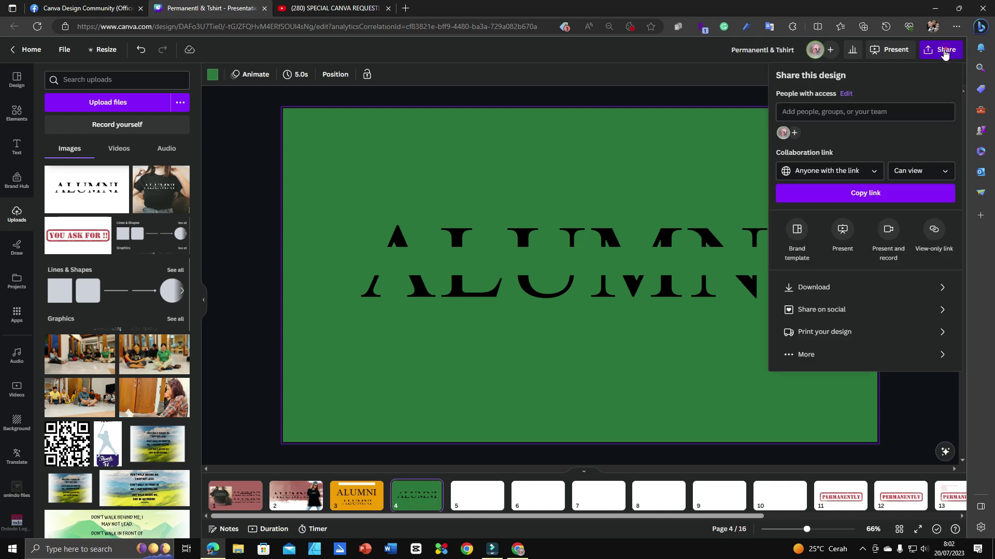
left_click(874, 288)
left_click(946, 124)
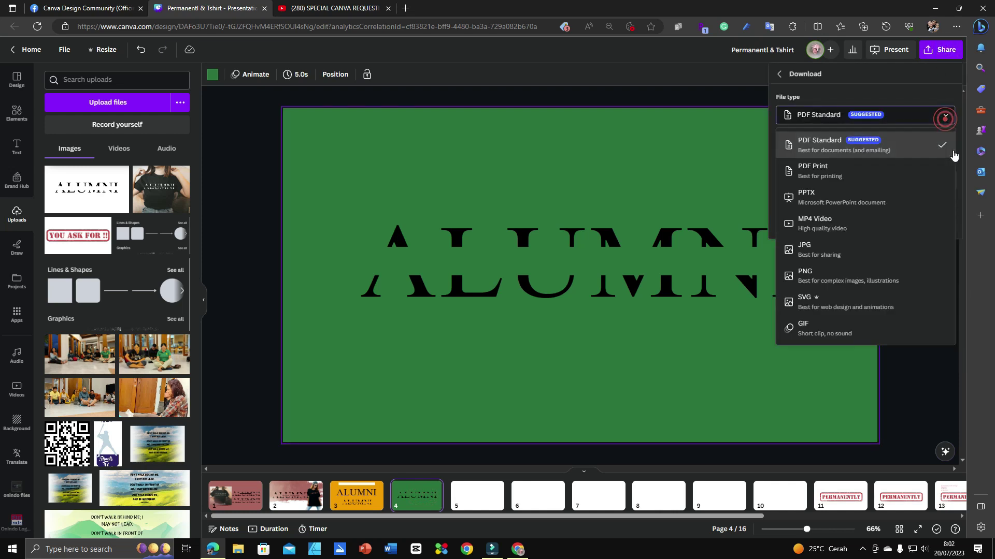
left_click(847, 274)
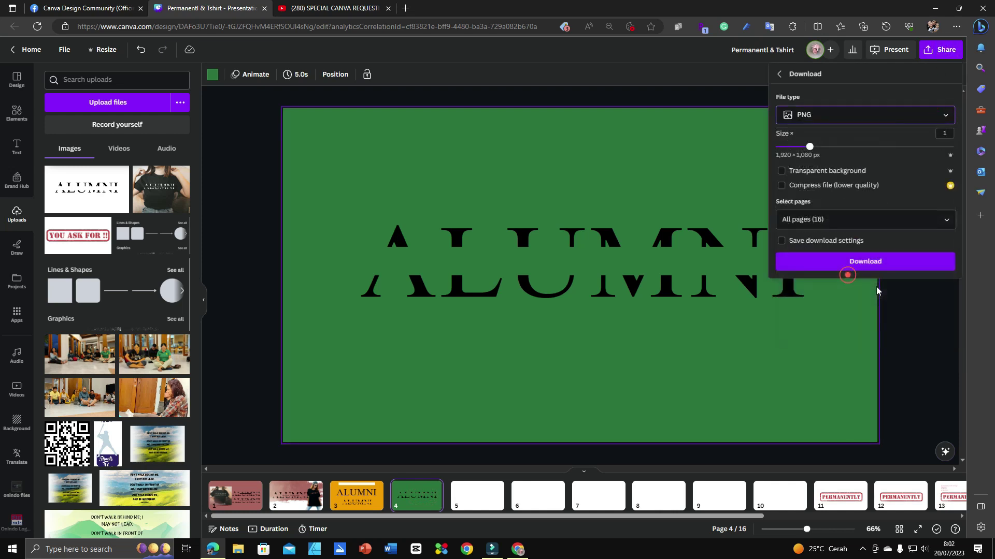
left_click(949, 221)
left_click(938, 248)
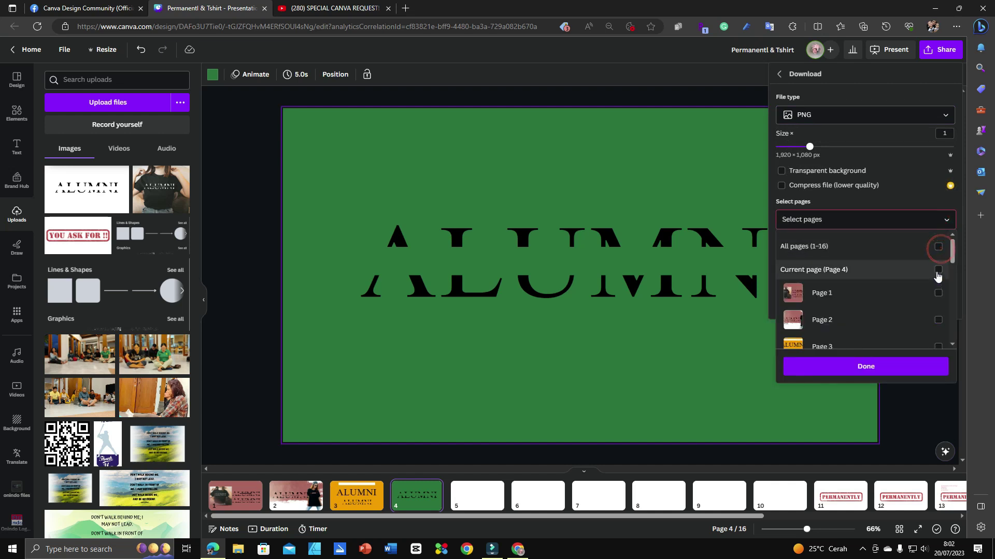
left_click(937, 270)
left_click(901, 367)
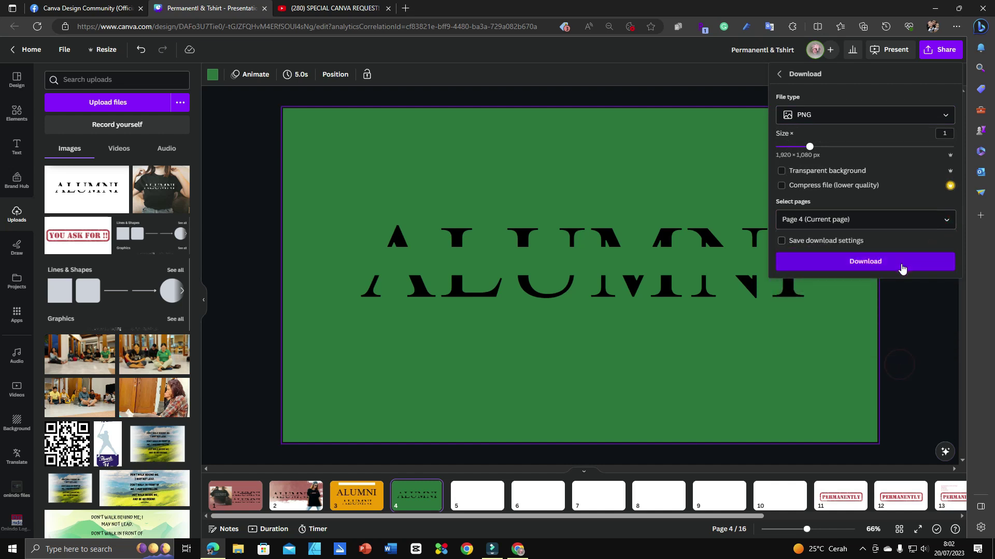
left_click(902, 268)
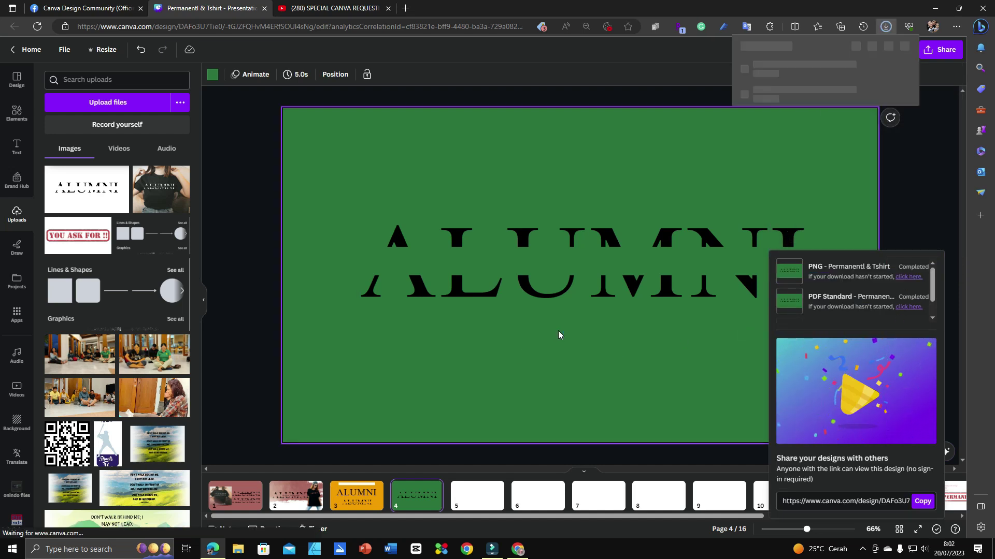
Upload the exported ALUMNI PNG and change page 4's background from green to orange.
left_click(104, 103)
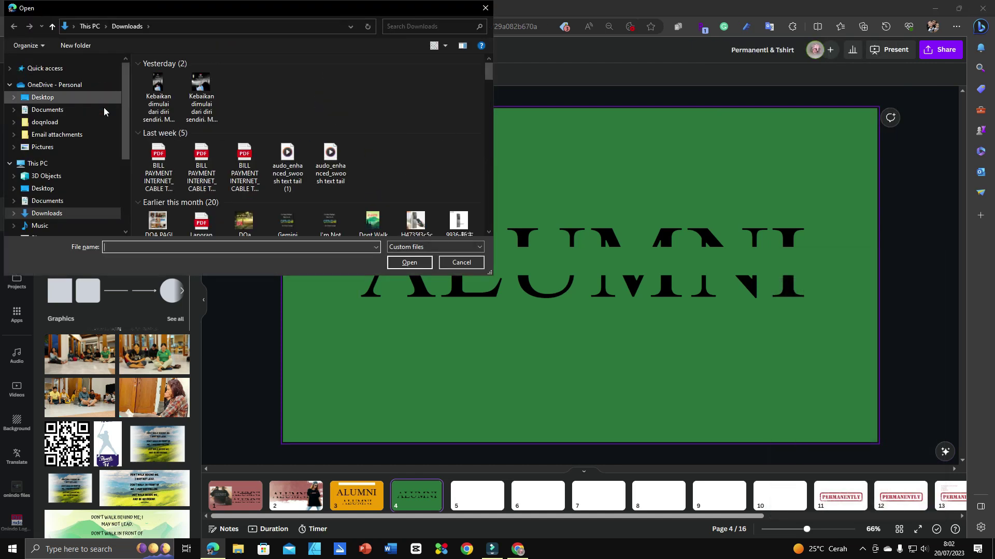
left_click(409, 262)
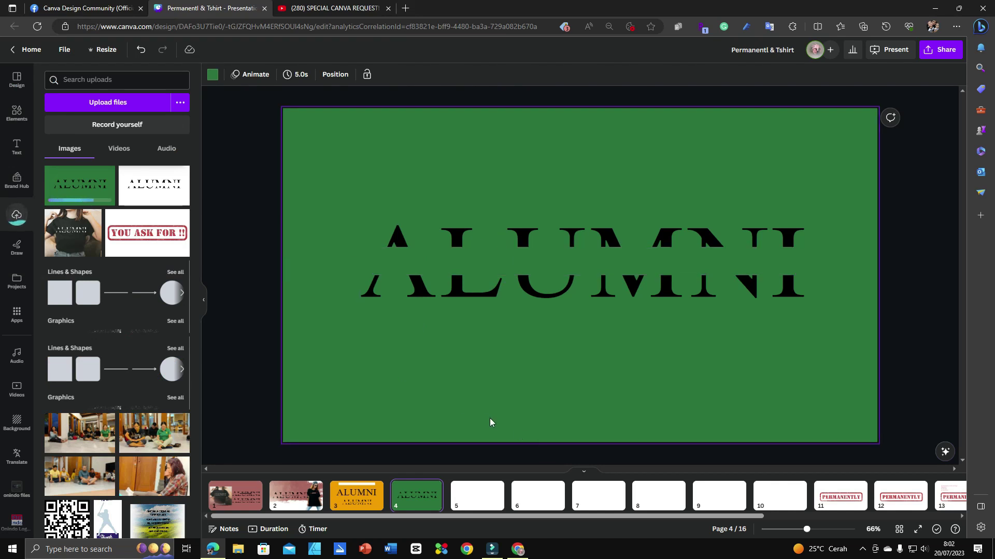
right_click(378, 135)
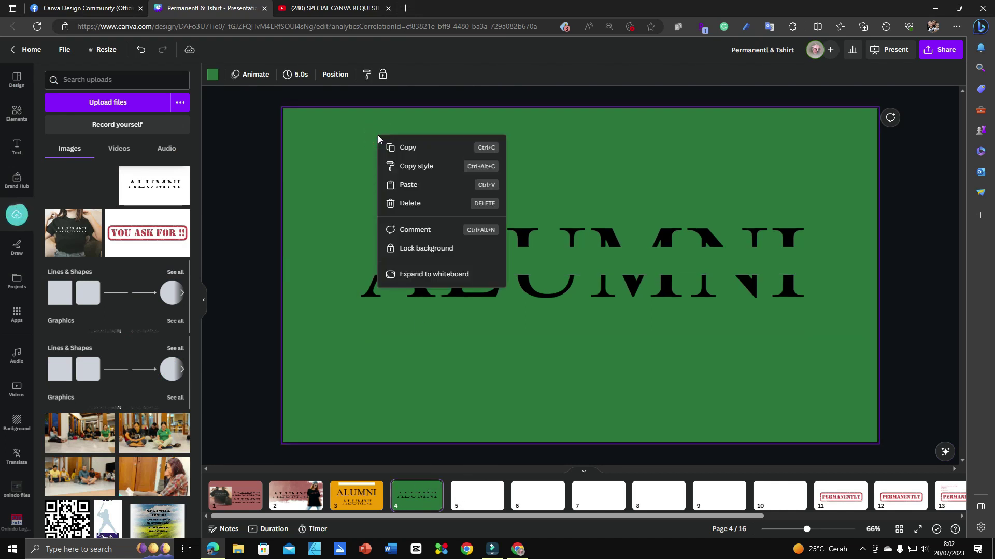
left_click(213, 75)
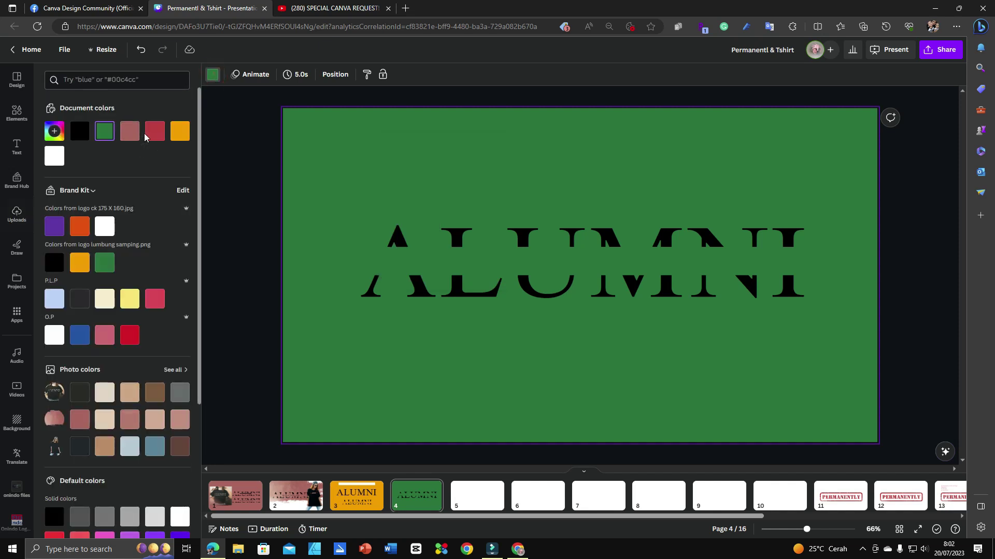
left_click(180, 131)
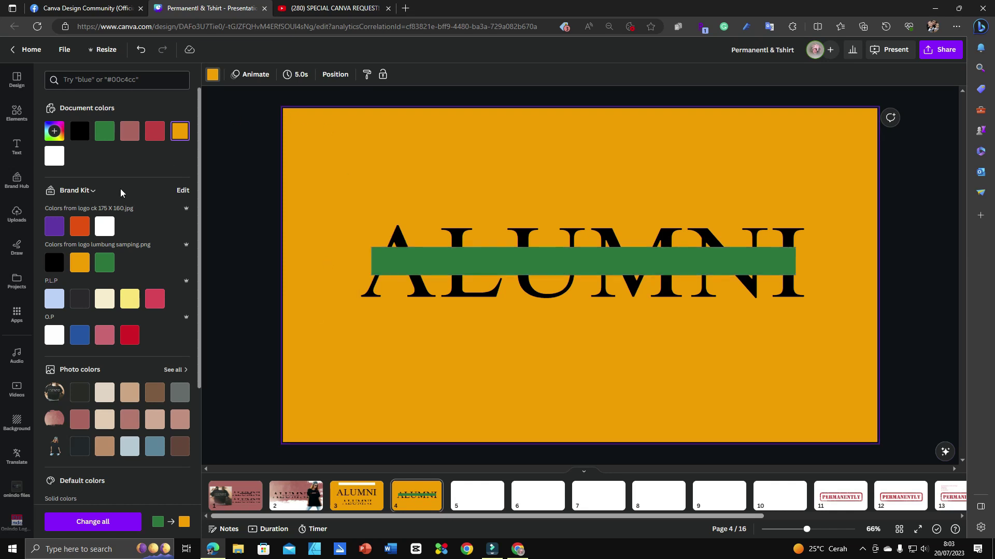
Add the uploaded ALUMNI image to page 4 and remove its green background.
left_click(17, 214)
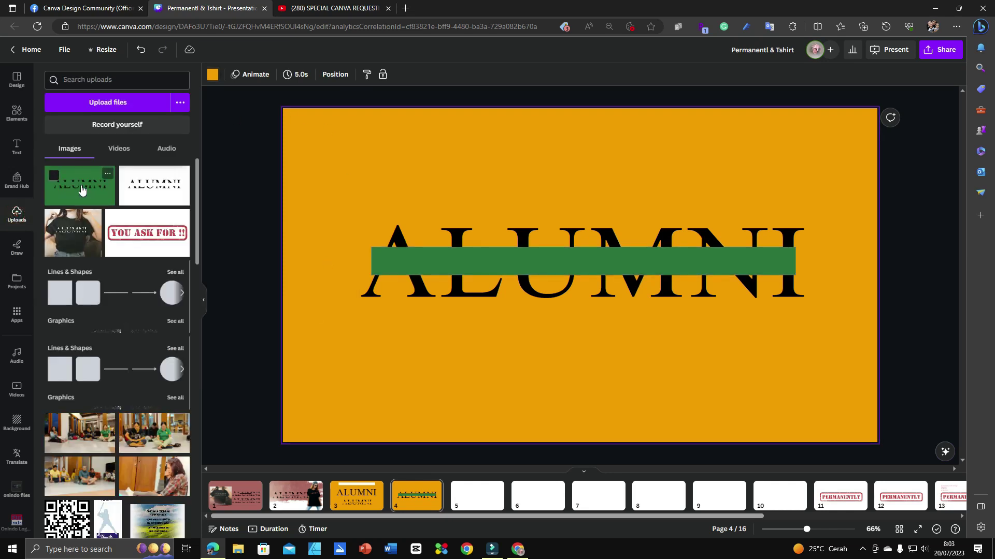
left_click(95, 199)
left_click_drag(523, 277, 583, 280)
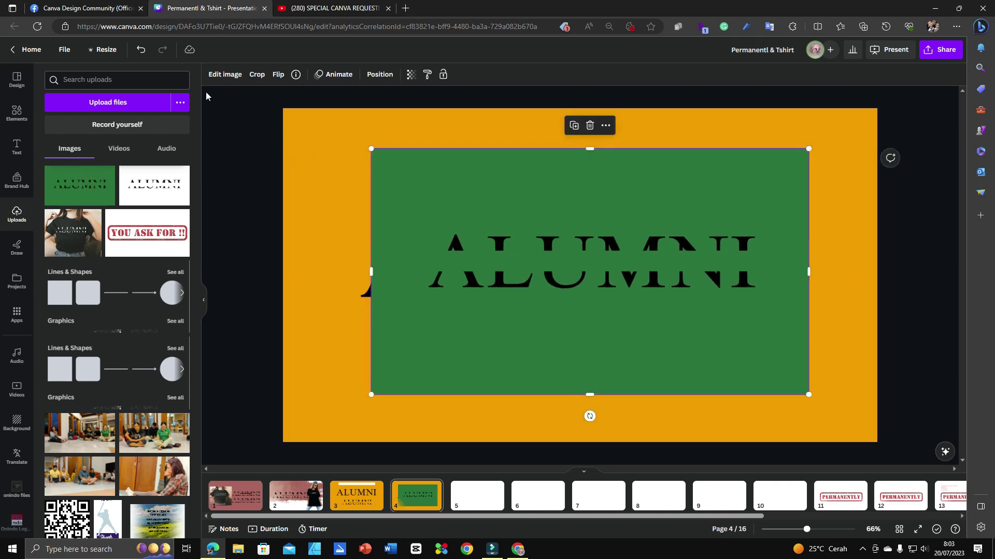
left_click(221, 75)
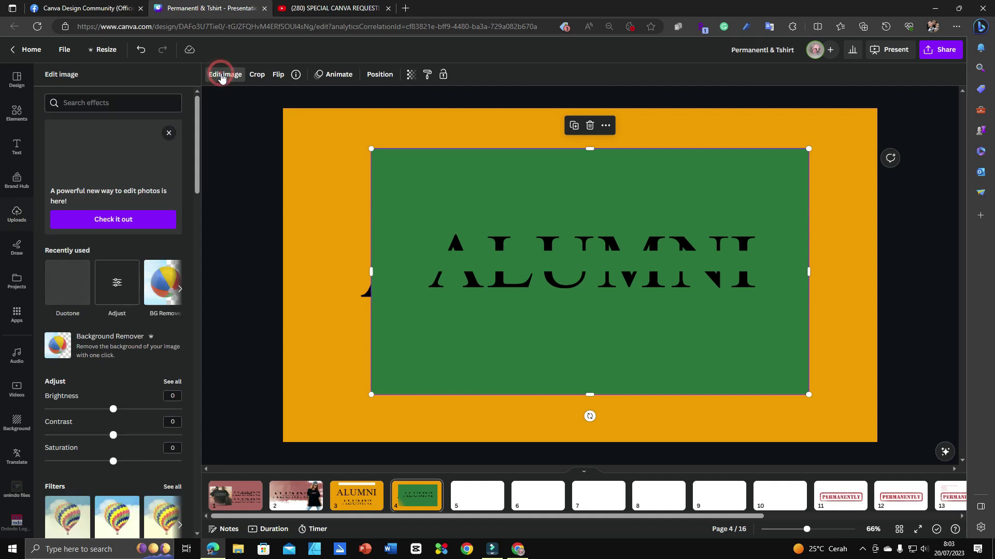
left_click(110, 351)
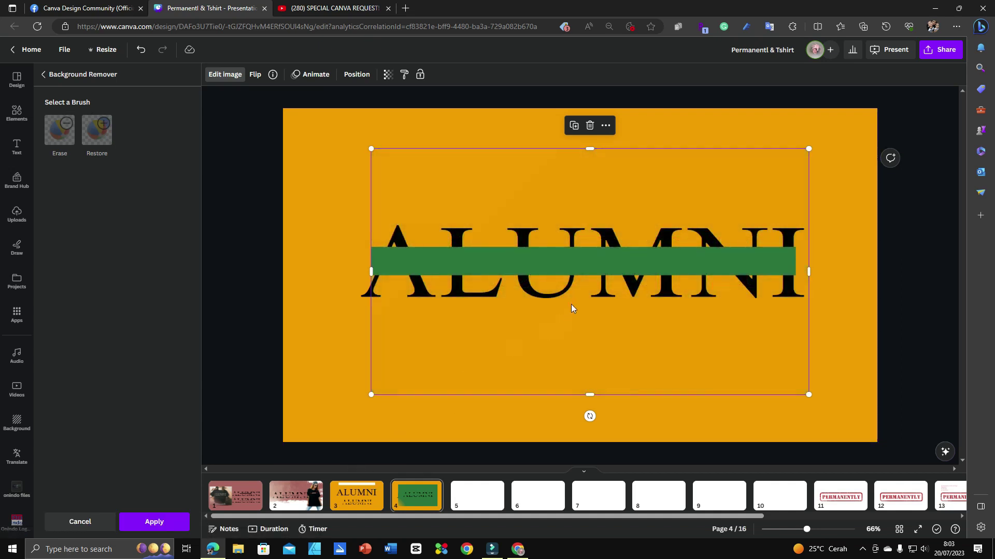
Try the cut-out ALUMNI image below, then above, the large title.
left_click_drag(581, 298, 559, 377)
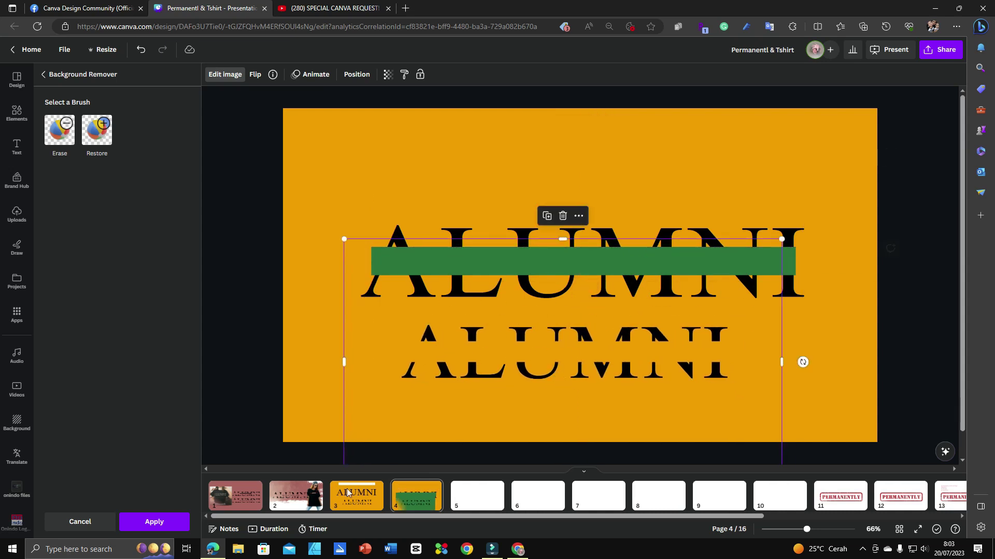
left_click_drag(502, 313, 518, 190)
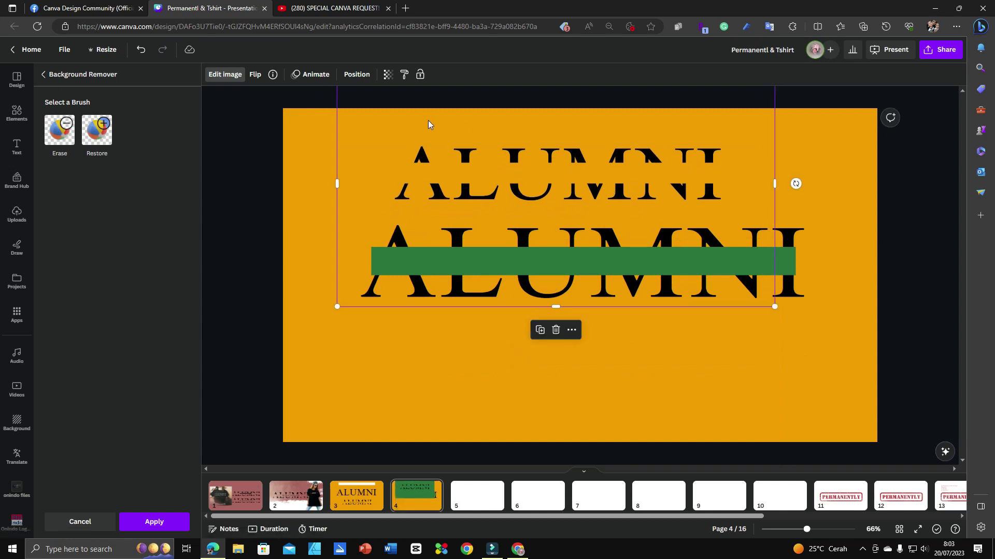
left_click(344, 9)
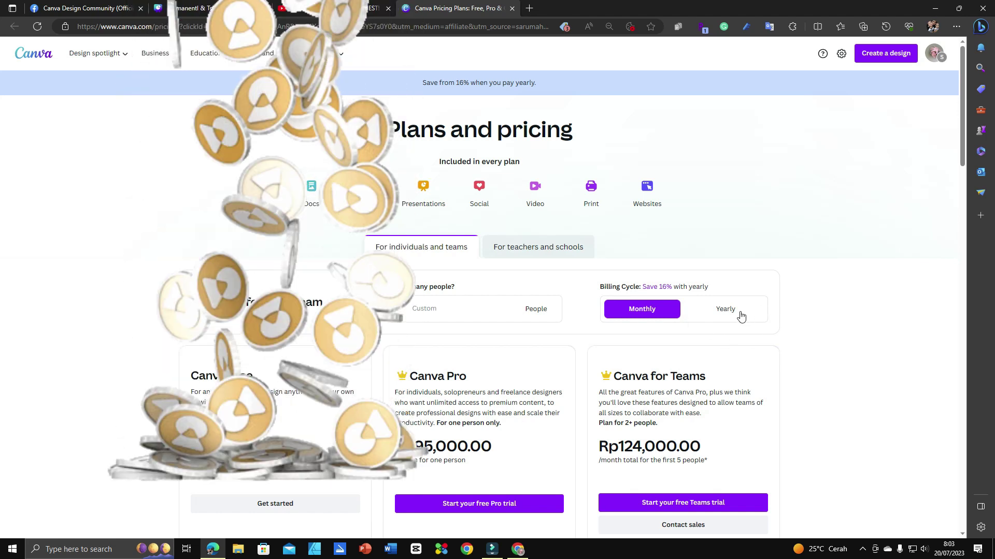
Show yearly plan prices, then apply background removal and place the ALUMNI copy below the green bar.
left_click(638, 316)
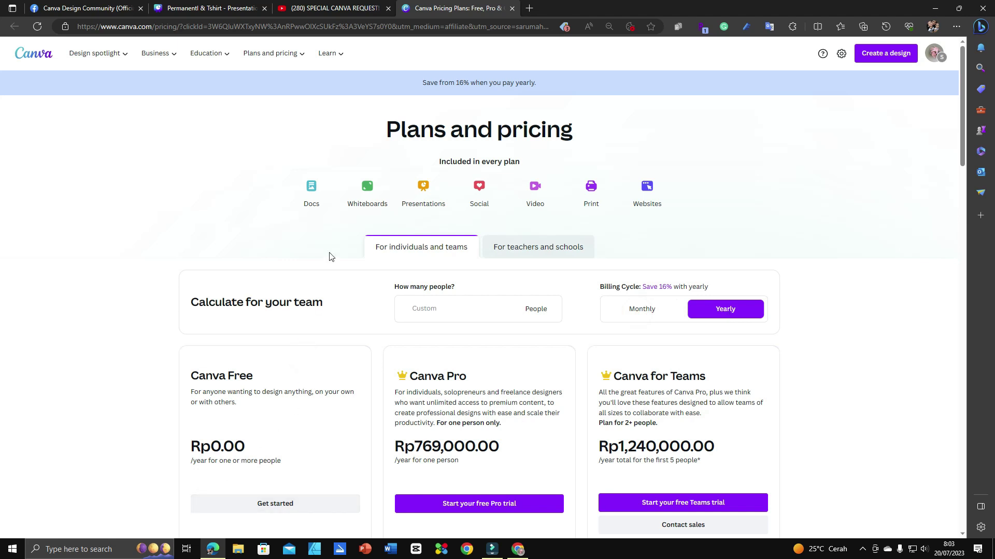
left_click(231, 9)
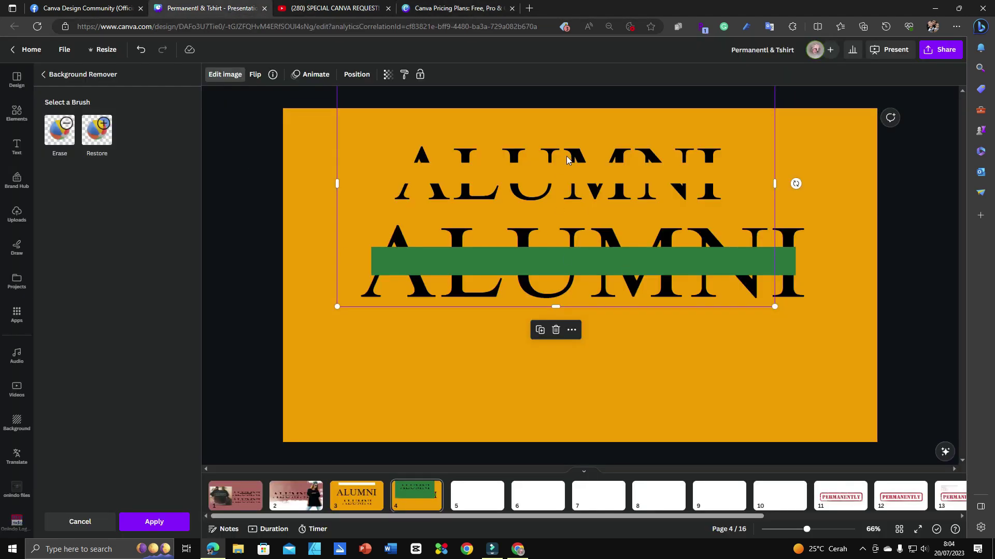
left_click_drag(567, 160, 560, 333)
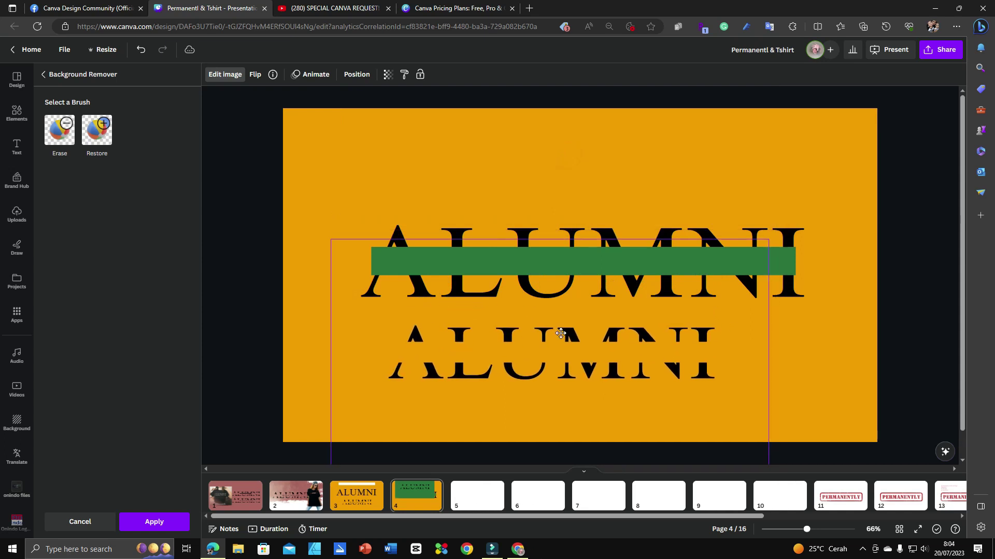
left_click(155, 523)
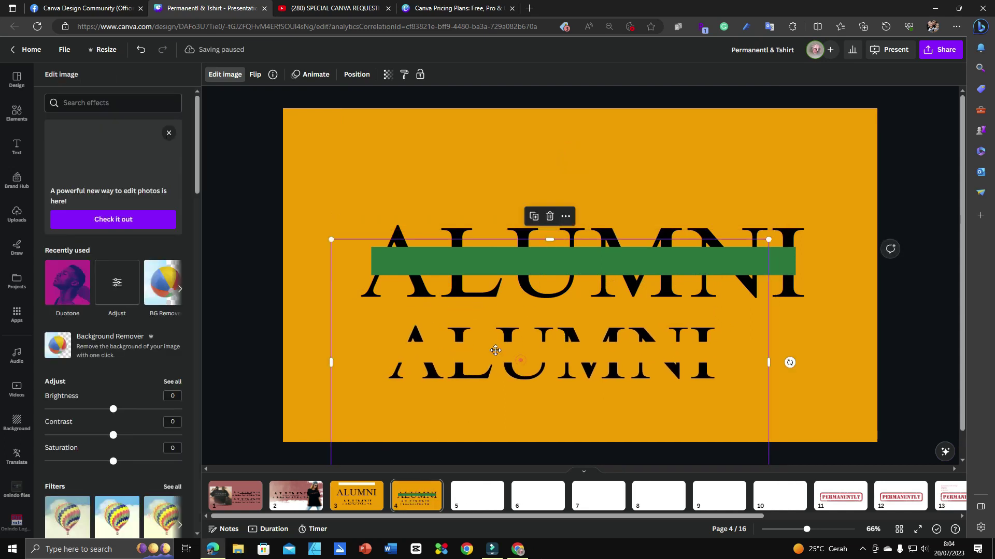
left_click_drag(496, 351, 555, 380)
Review the pricing page once more and close it.
left_click(440, 9)
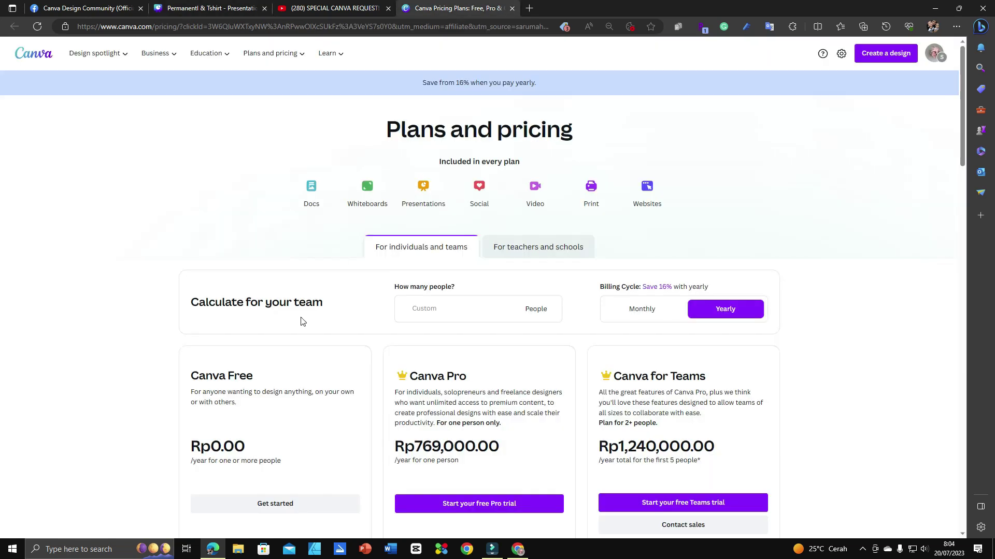
scroll(467, 352, "down", 2)
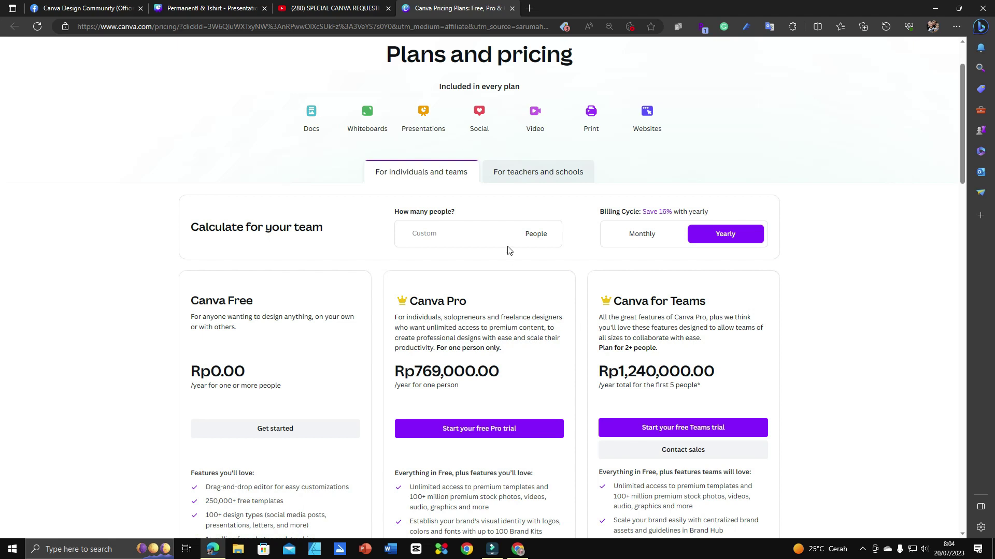
left_click(512, 8)
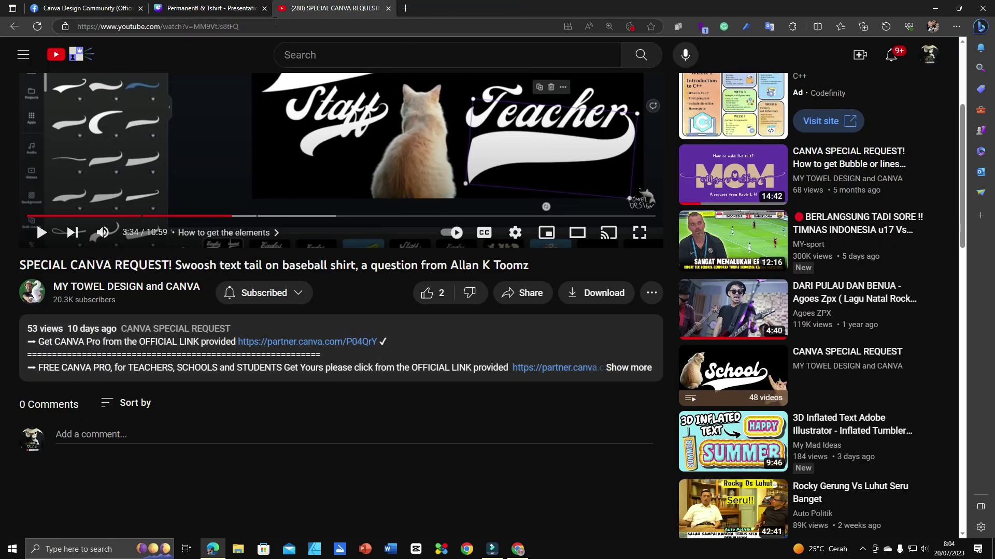
left_click(220, 8)
Drag the cut-out ALUMNI image back down beneath the big green-barred ALUMNI heading.
left_click_drag(589, 372, 597, 202)
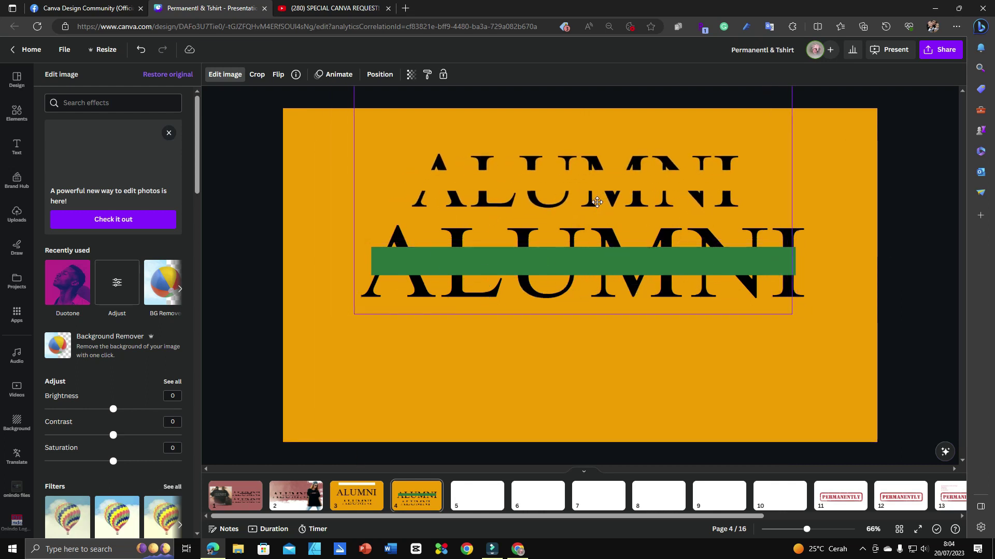
left_click_drag(597, 202, 599, 375)
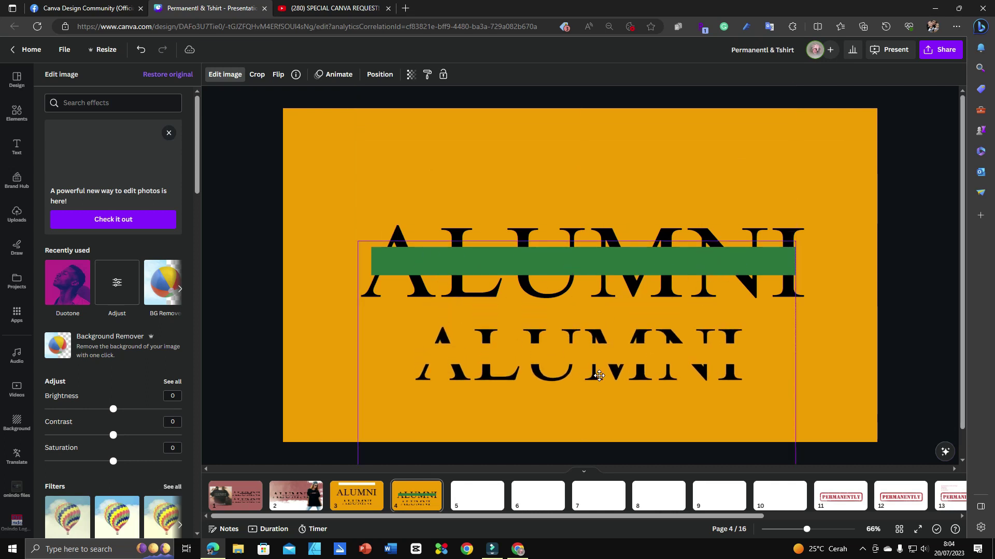
left_click_drag(600, 376, 600, 375)
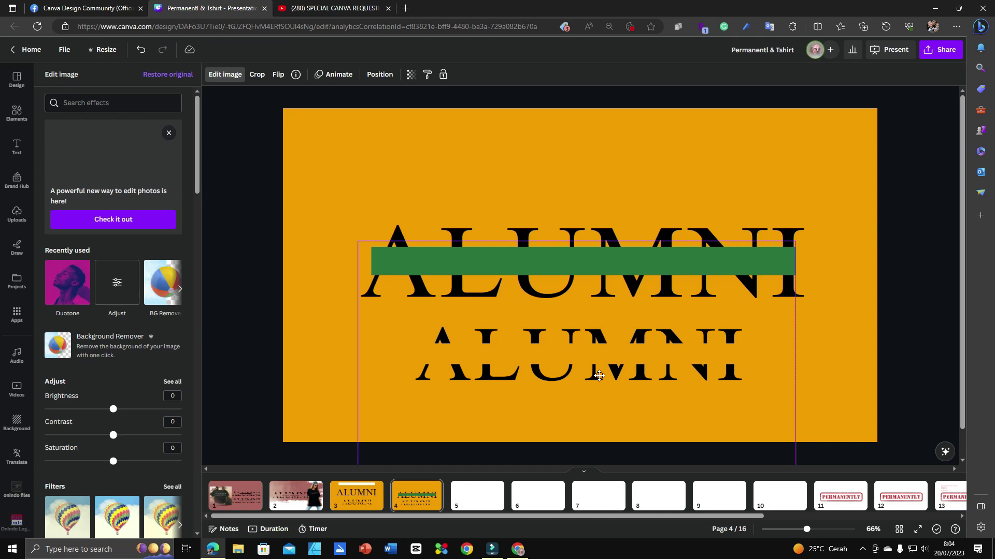
left_click_drag(600, 376, 599, 375)
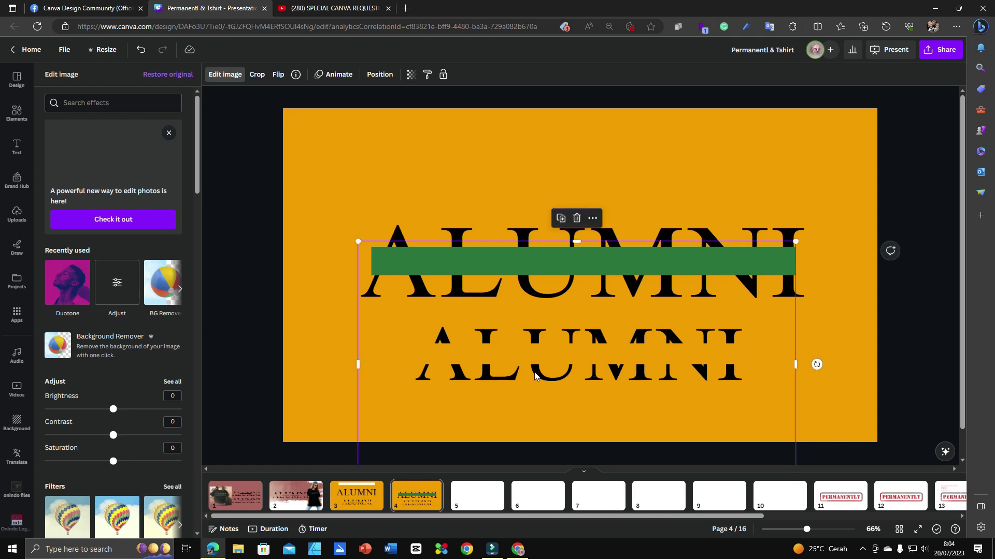
On page 3, select the De Paul University script together with both flourishes.
left_click(366, 505)
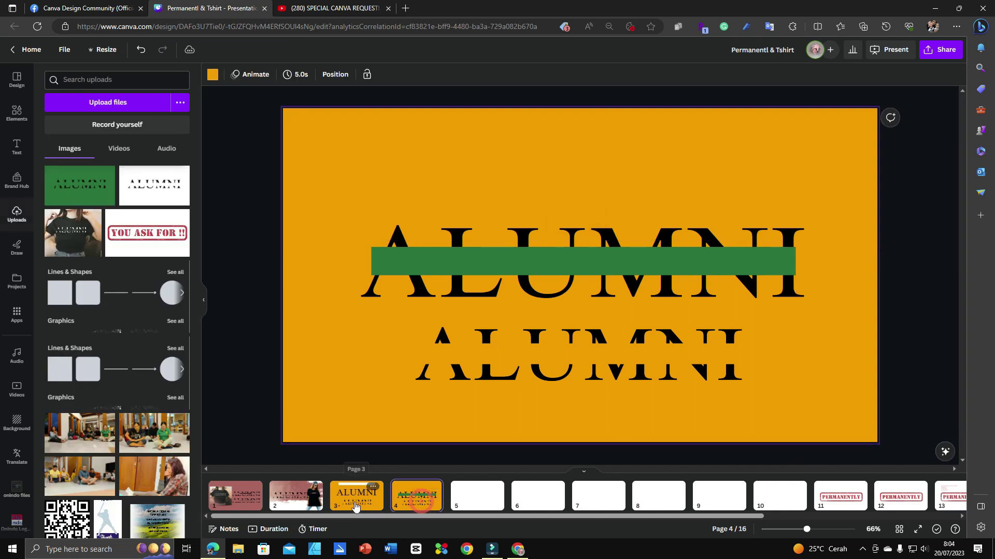
left_click(551, 352)
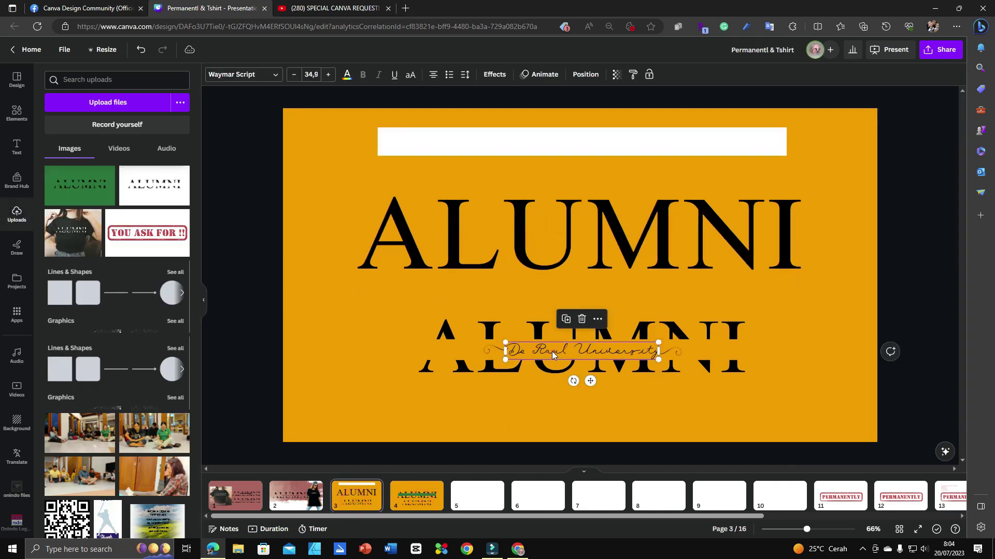
left_click(486, 352, "shift")
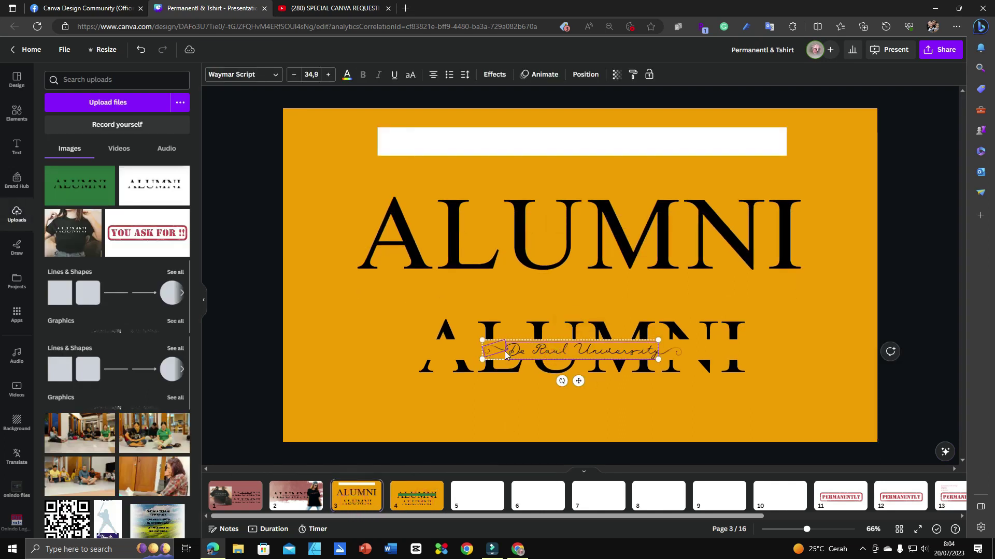
left_click(675, 354, "shift")
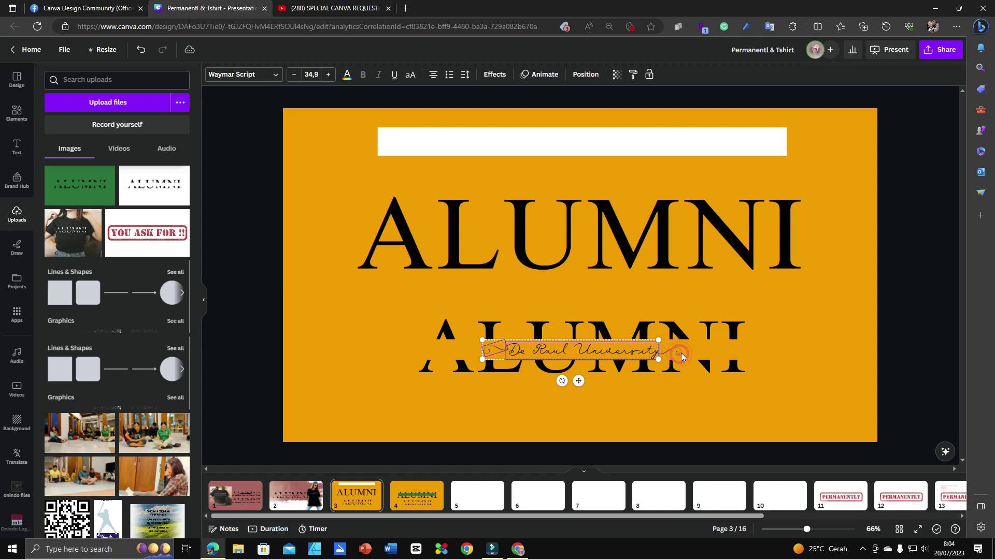
left_click(674, 353)
left_click(607, 348, "shift")
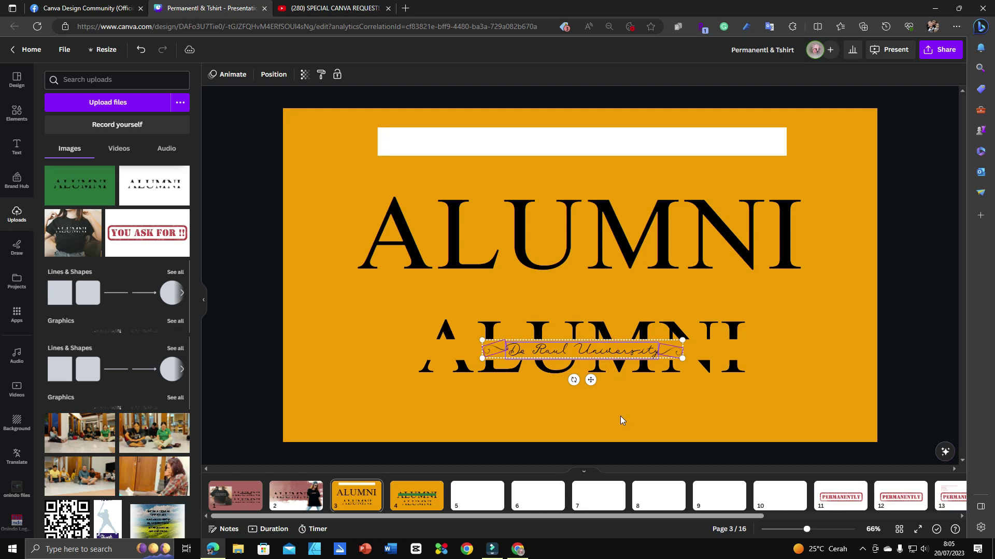
Paste the script group onto page 4 across the split ALUMNI and deselect it.
left_click(413, 490)
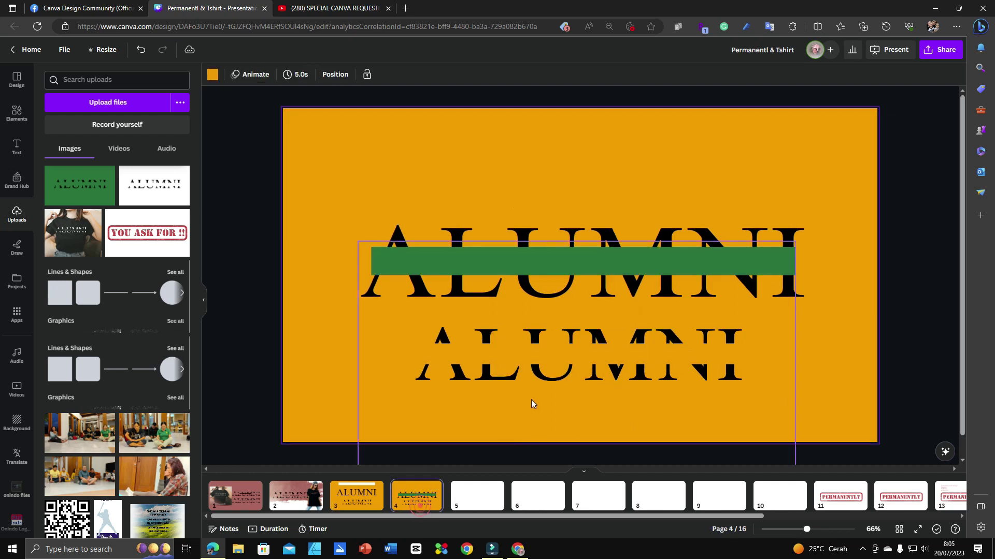
left_click(568, 366)
left_click(585, 182)
key("ctrl+v")
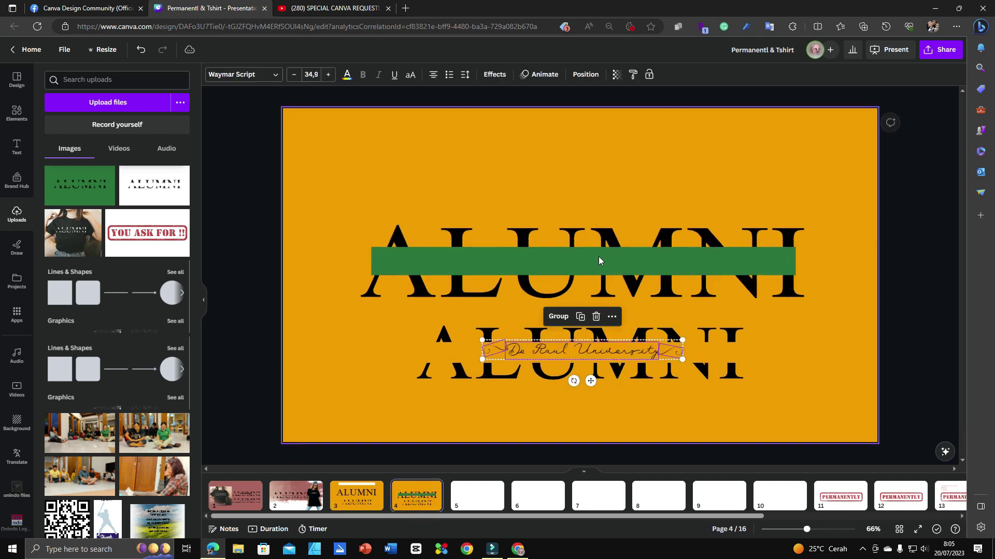
left_click(829, 262)
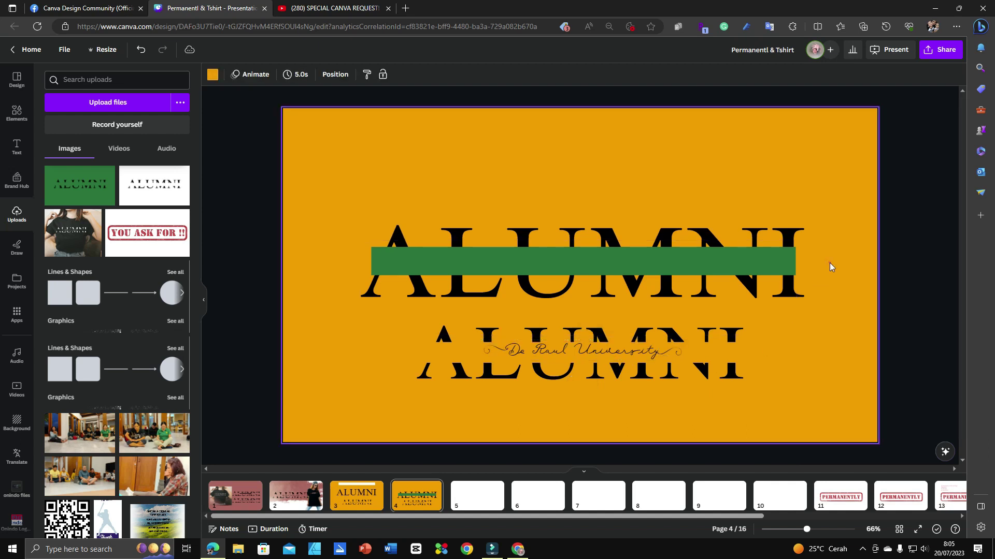
left_click(829, 263)
Crop the split ALUMNI image and raise the green-barred ALUMNI near the top.
left_click_drag(717, 371, 730, 372)
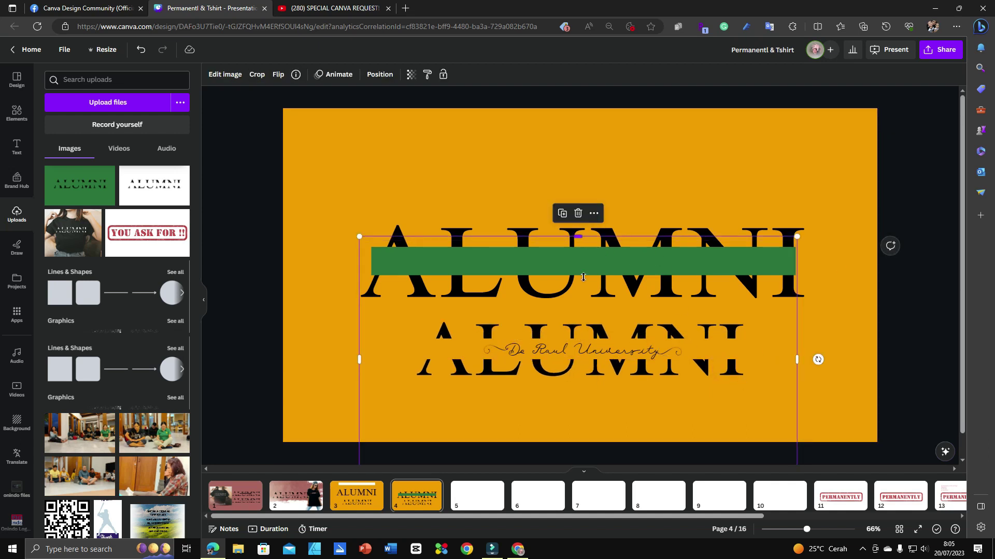
left_click_drag(583, 277, 577, 280)
left_click_drag(566, 412, 569, 436)
left_click_drag(241, 332, 319, 347)
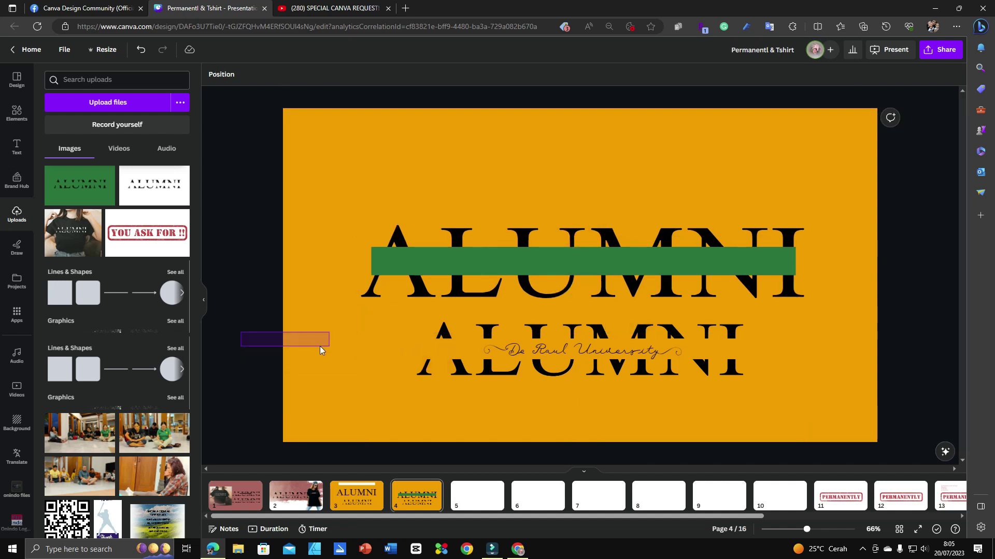
left_click_drag(247, 161, 579, 209)
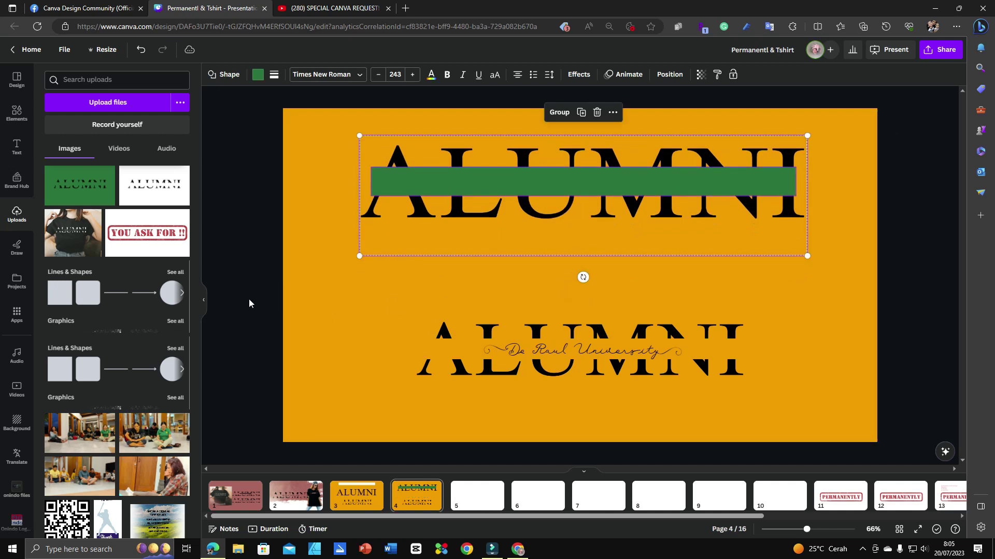
Group the lower ALUMNI with its script using Ctrl+G and shift the group left.
left_click_drag(254, 300, 715, 405)
key("ctrl+g")
left_click_drag(663, 388, 637, 337)
left_click(843, 246)
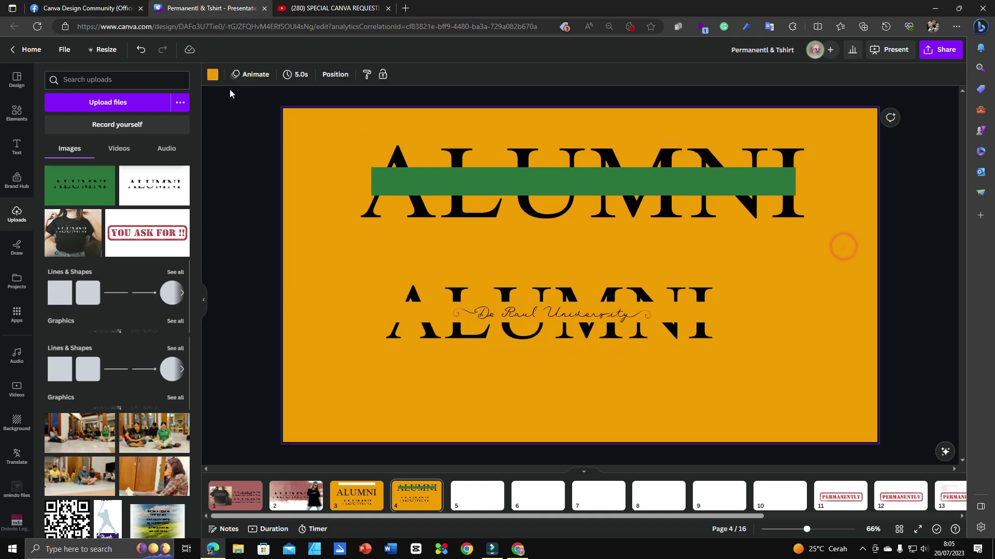
left_click(213, 74)
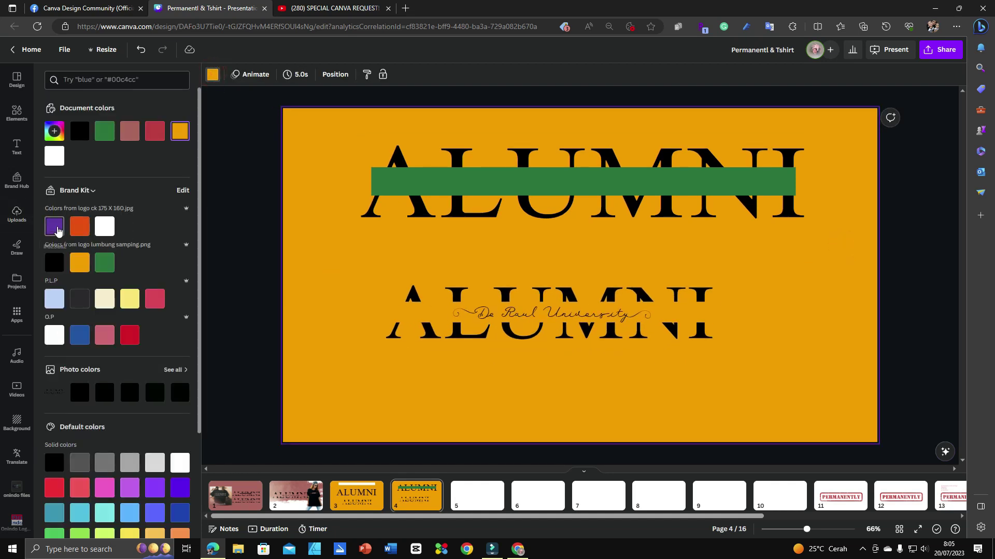
Make page 4's background pink and drag the split ALUMNI group to the centre.
left_click(105, 336)
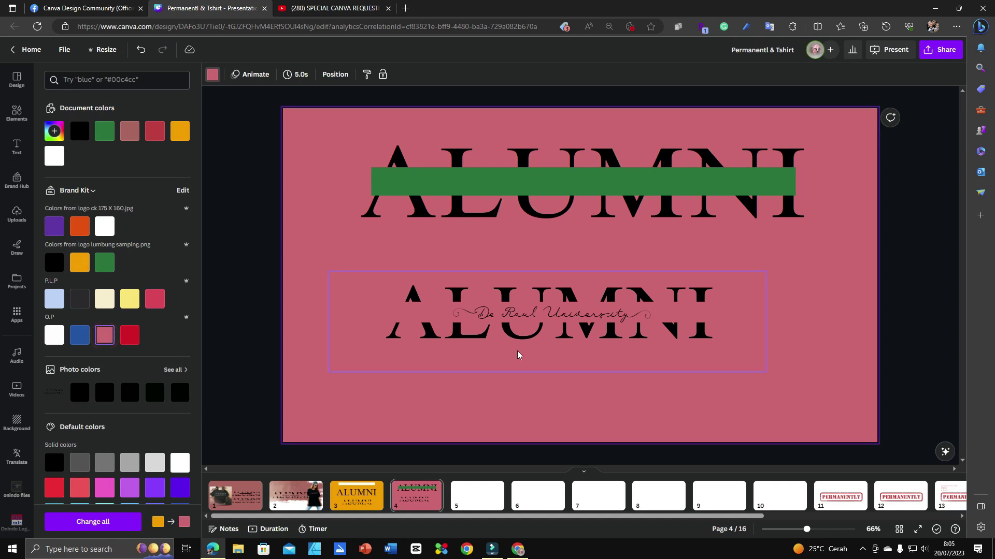
left_click(590, 320)
left_click_drag(497, 323, 549, 329)
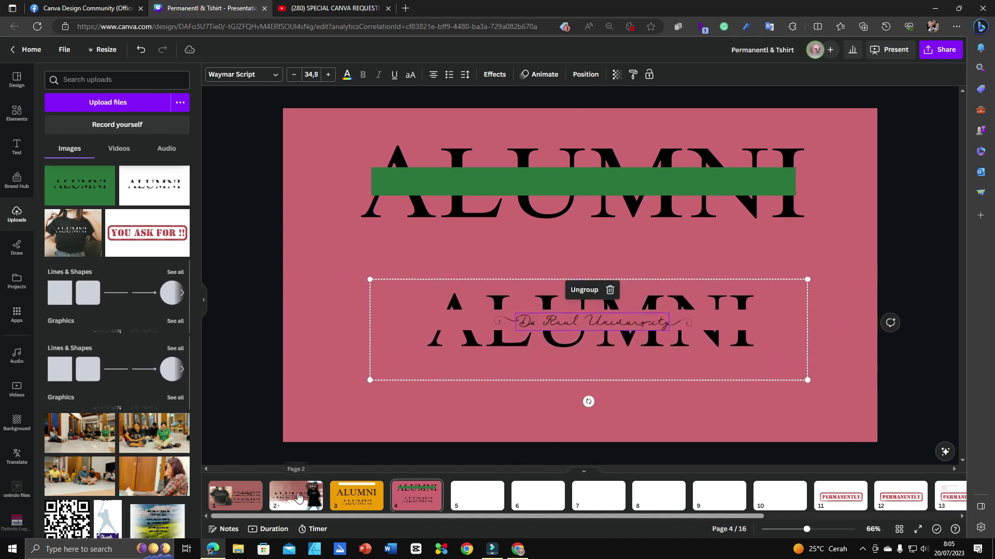
On page 2, snap the ALUMNI design left to the page edge beside the T-shirt model.
scroll(503, 398, "up", 2)
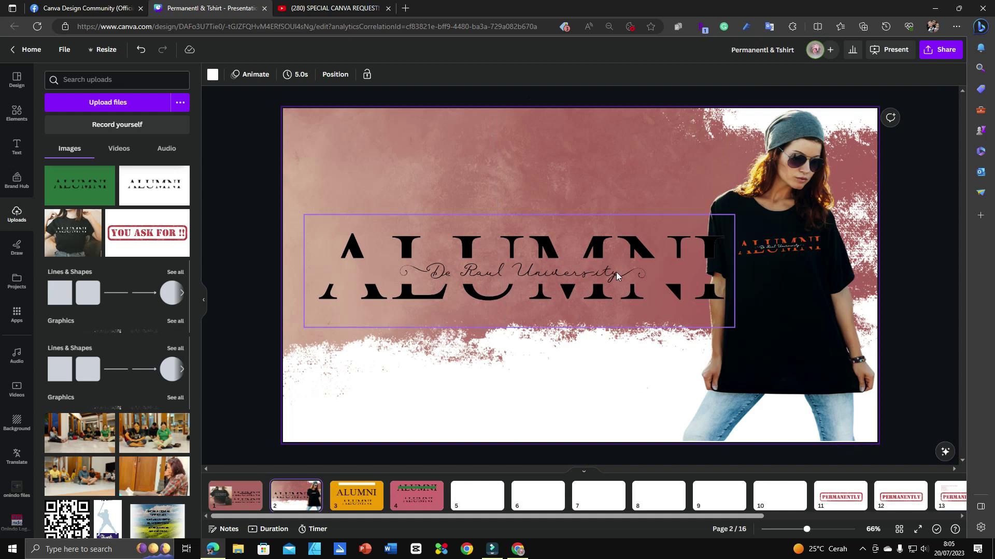
left_click_drag(616, 273, 594, 271)
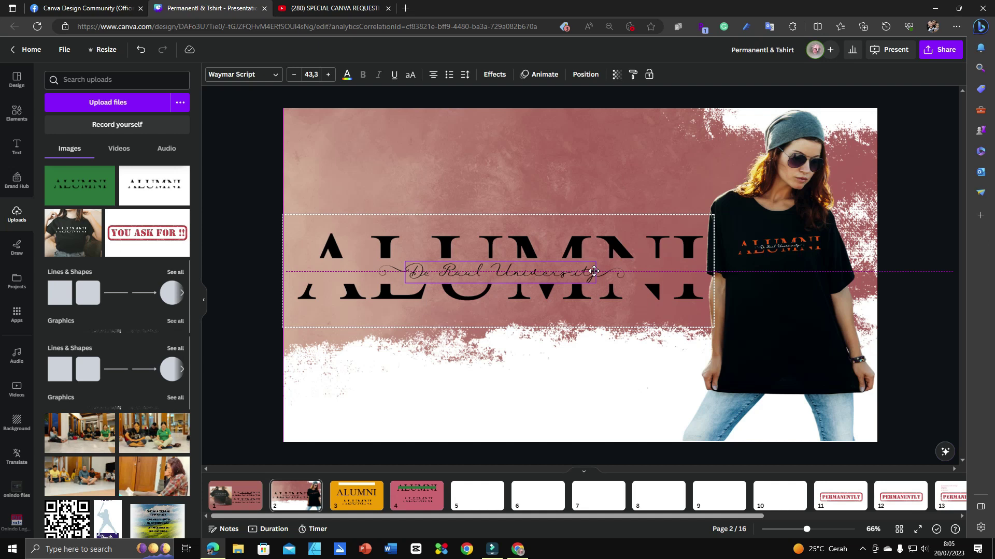
left_click_drag(594, 271, 594, 271)
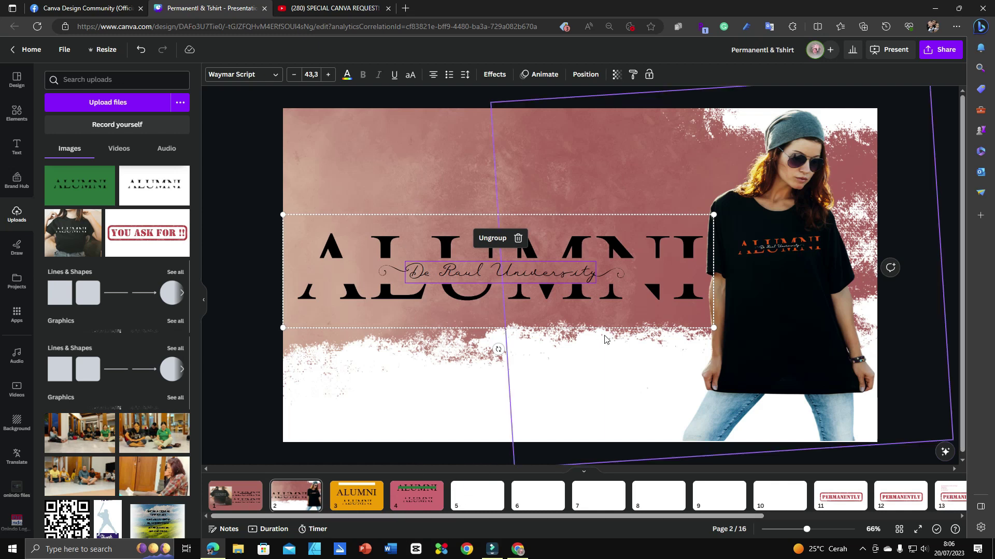
left_click(361, 500)
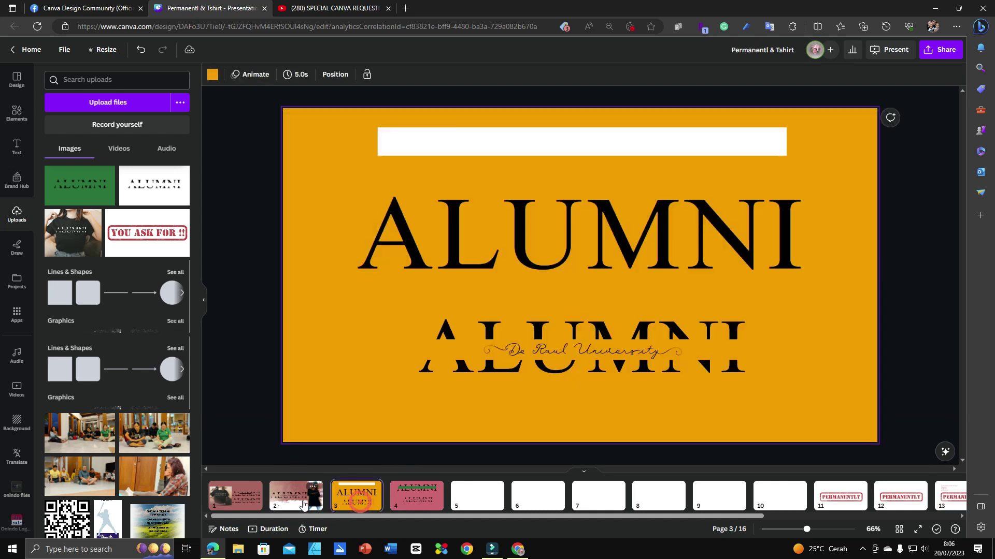
left_click(293, 499)
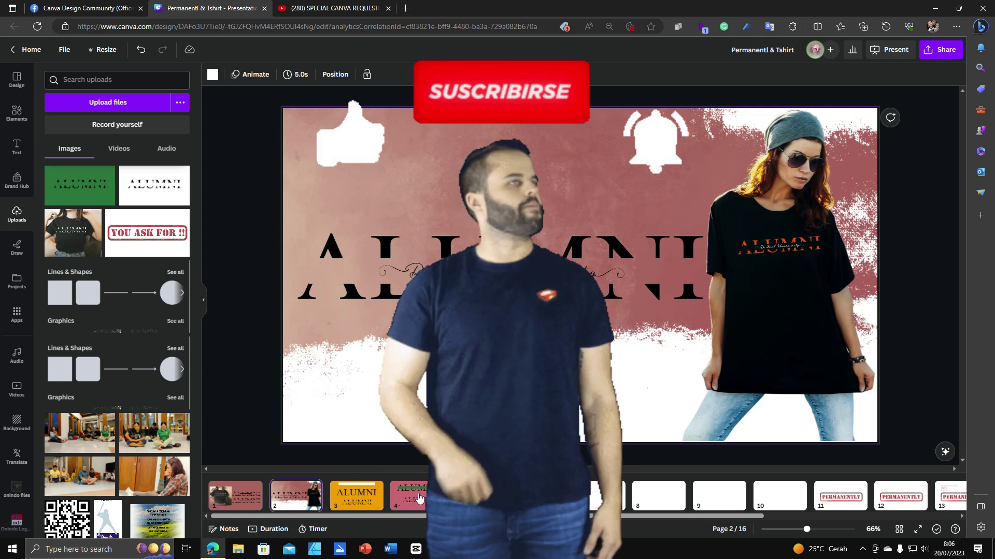
left_click(419, 498)
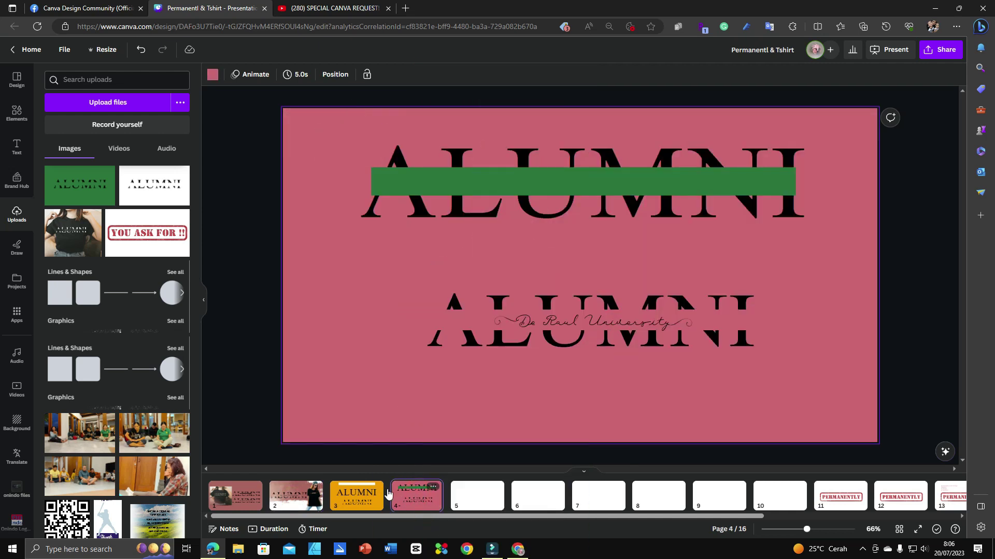
left_click(293, 497)
left_click(230, 500)
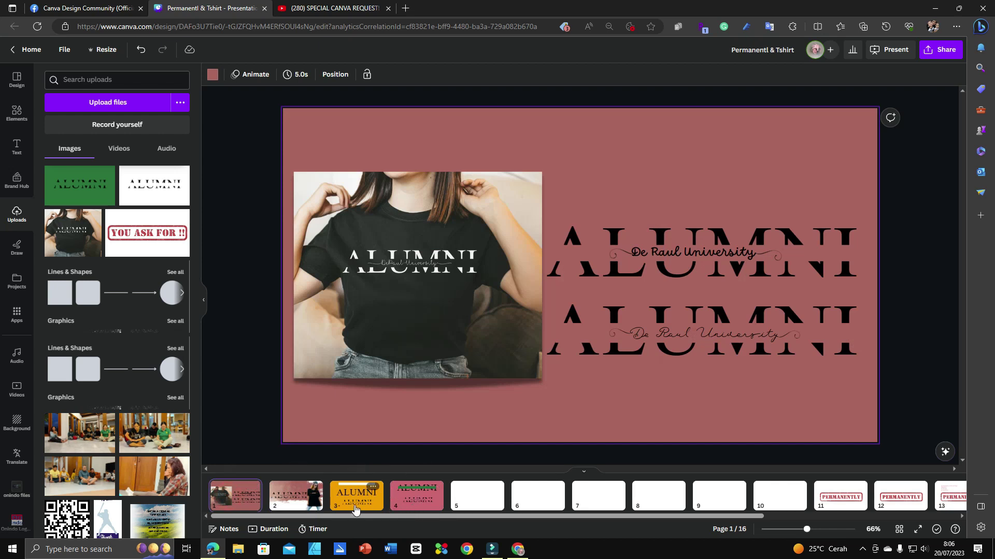
left_click(412, 503)
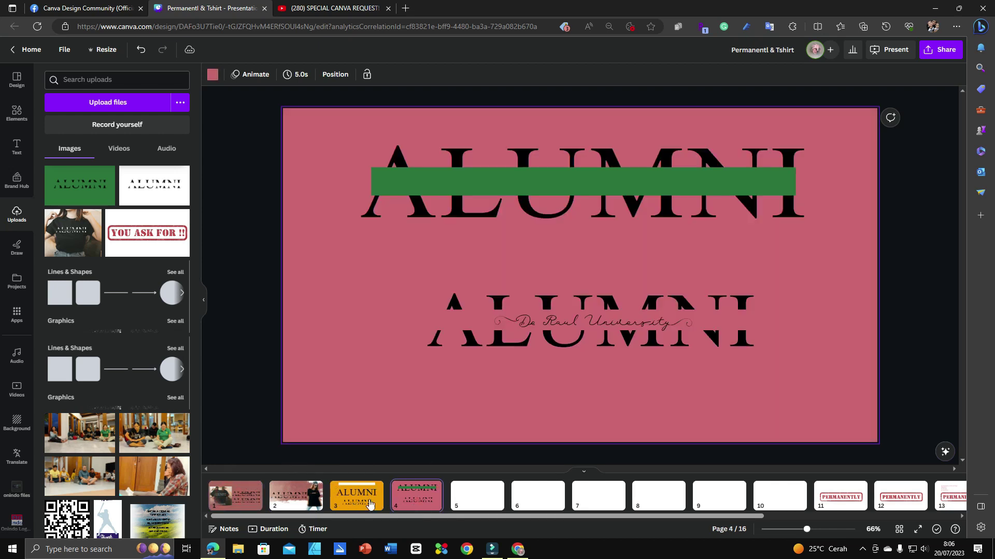
left_click(298, 496)
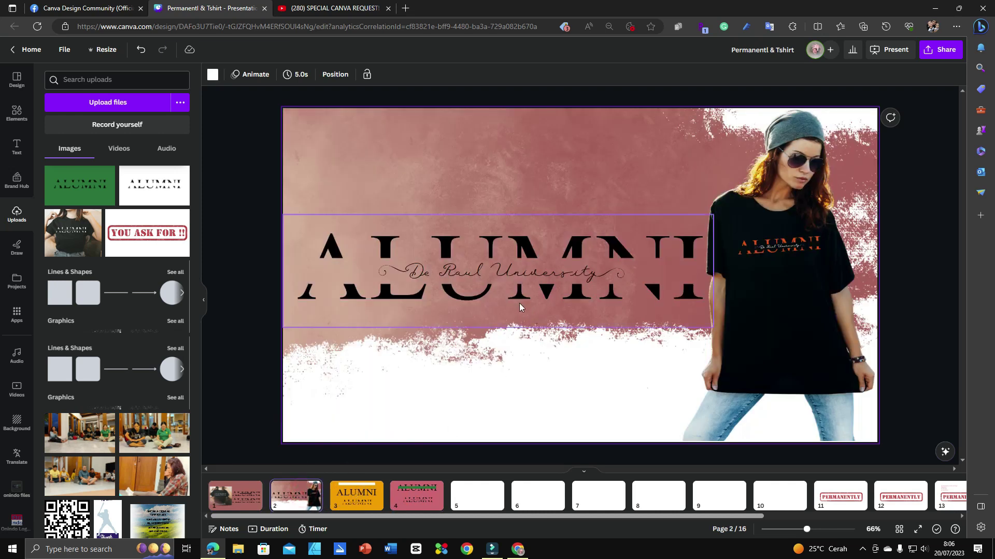